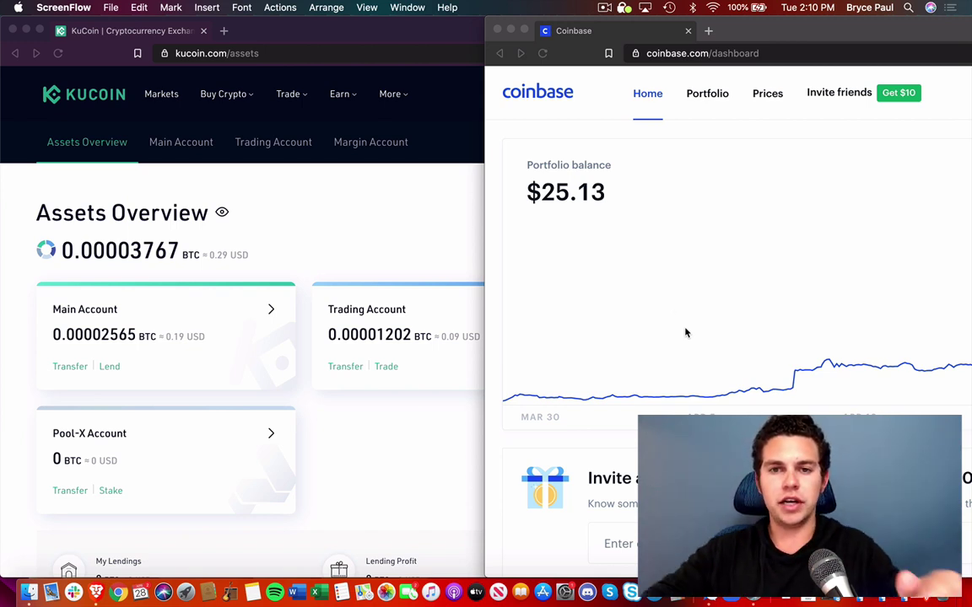
# Step: Open the Coinbase portfolio and review the balances of the assets held there
pyautogui.click(524, 30)
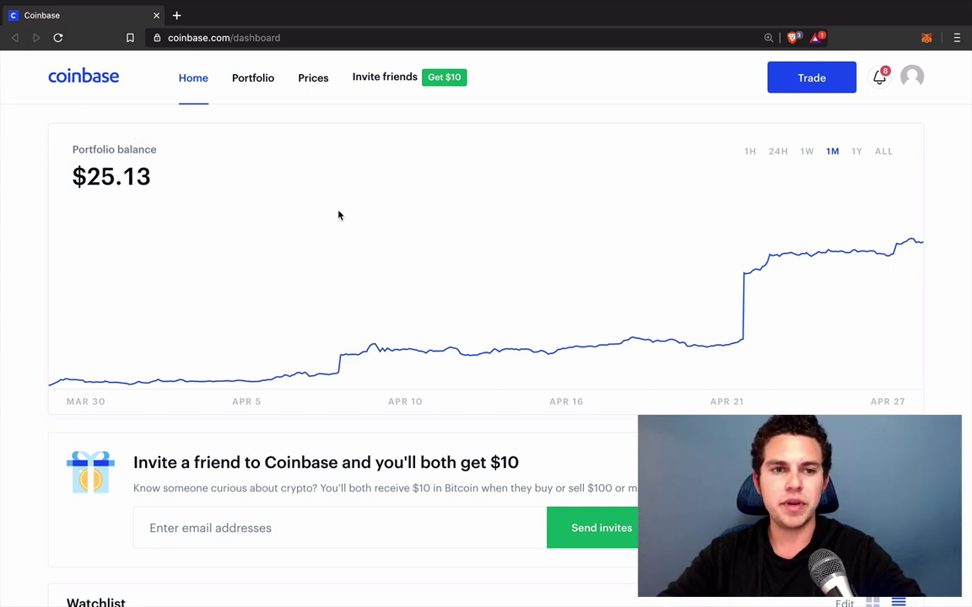
pyautogui.click(253, 77)
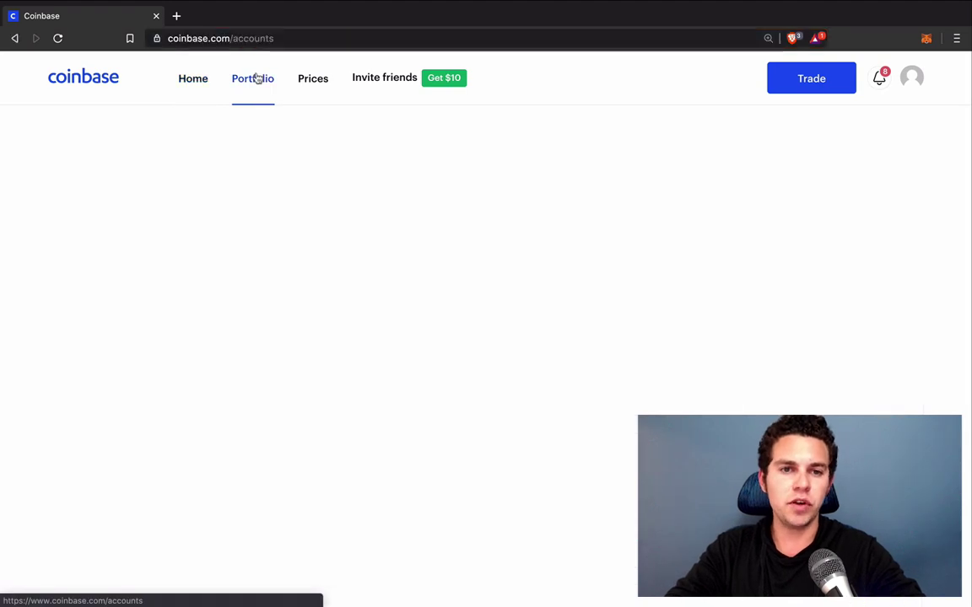
pyautogui.scroll(-3, 108, 353)
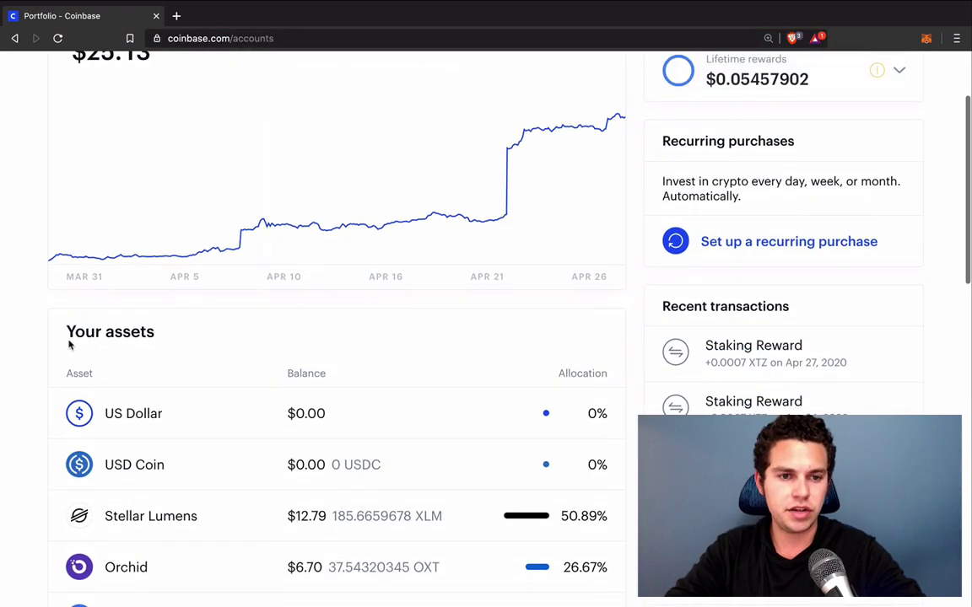
pyautogui.scroll(-5, 200, 329)
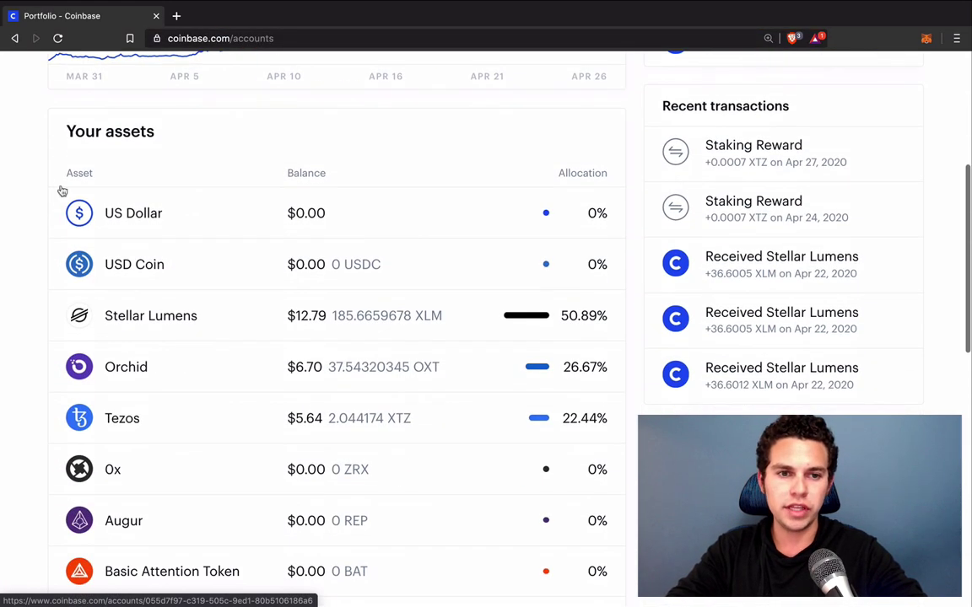
pyautogui.scroll(-2, 381, 281)
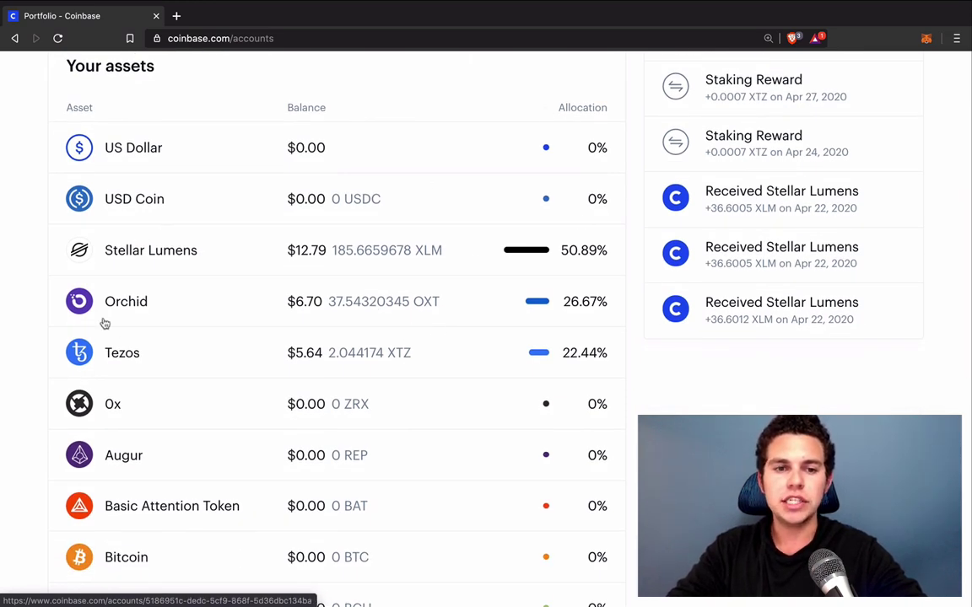
pyautogui.scroll(1, 366, 301)
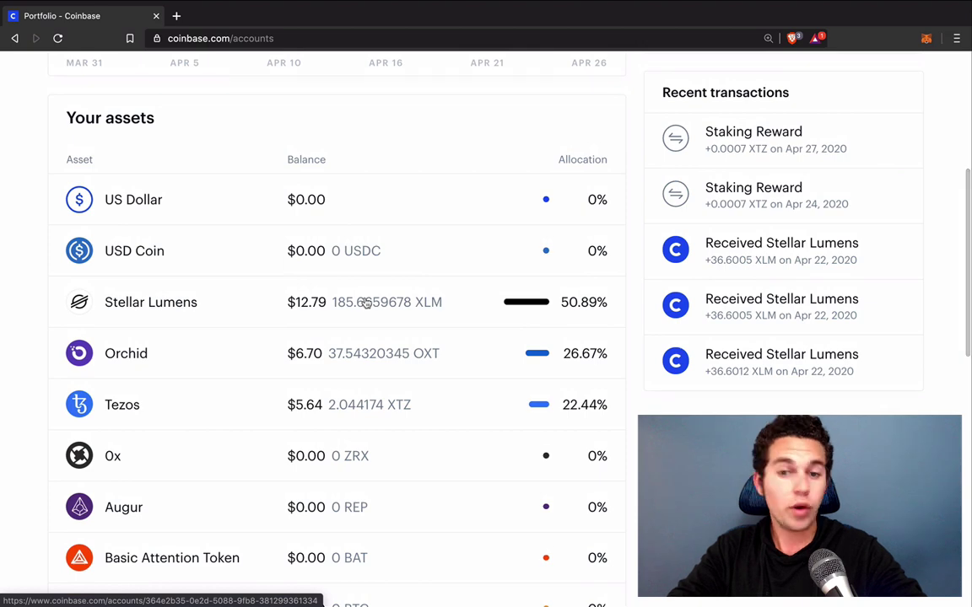
pyautogui.scroll(5, 564, 355)
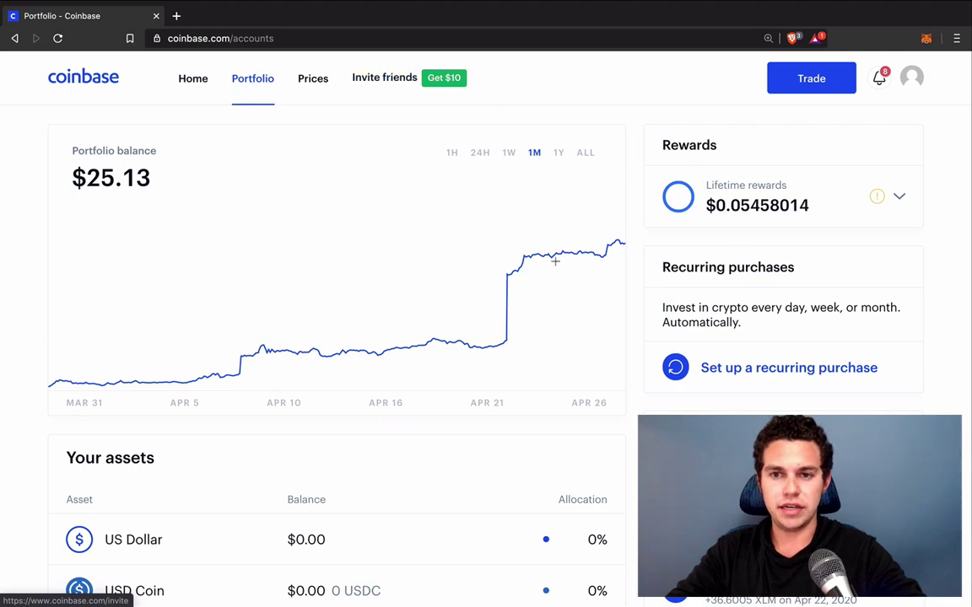
pyautogui.scroll(-2, 557, 279)
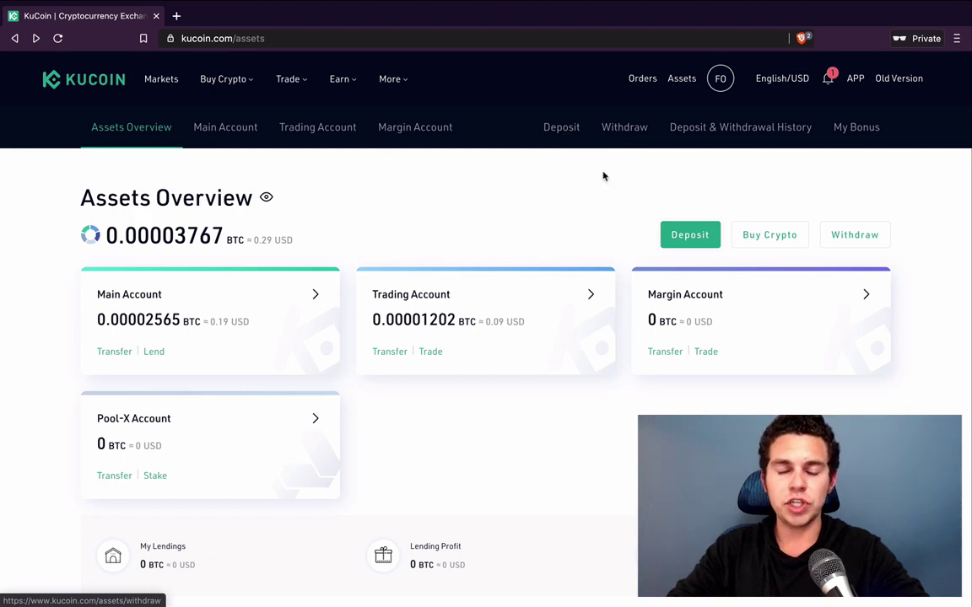
pyautogui.hotkey('ctrl', 'Right')
pyautogui.scroll(2, 592, 189)
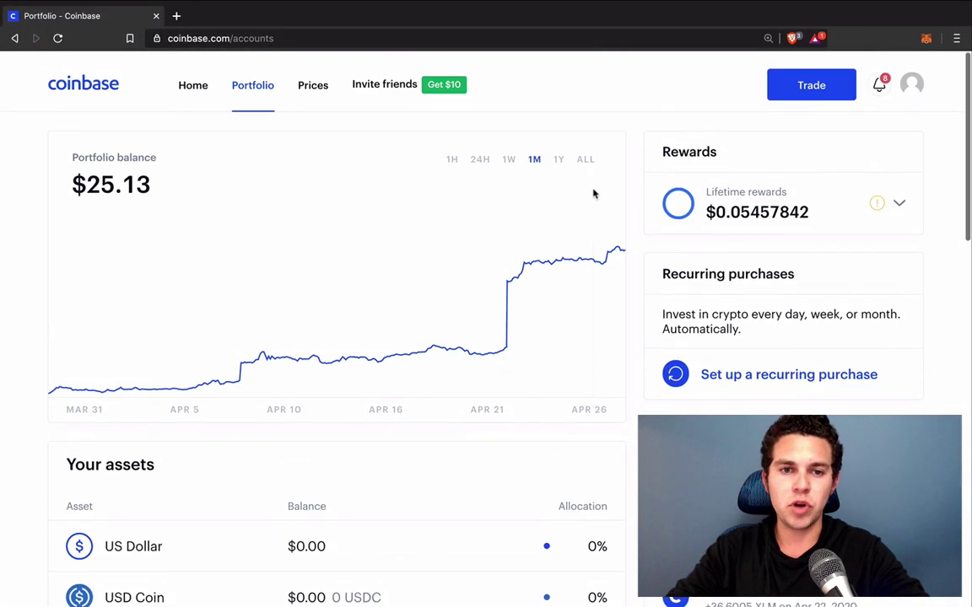
# Step: Switch to KuCoin, open the deposit page for BTC (Bitcoin) and copy its wallet address
pyautogui.hotkey('ctrl', 'Left')
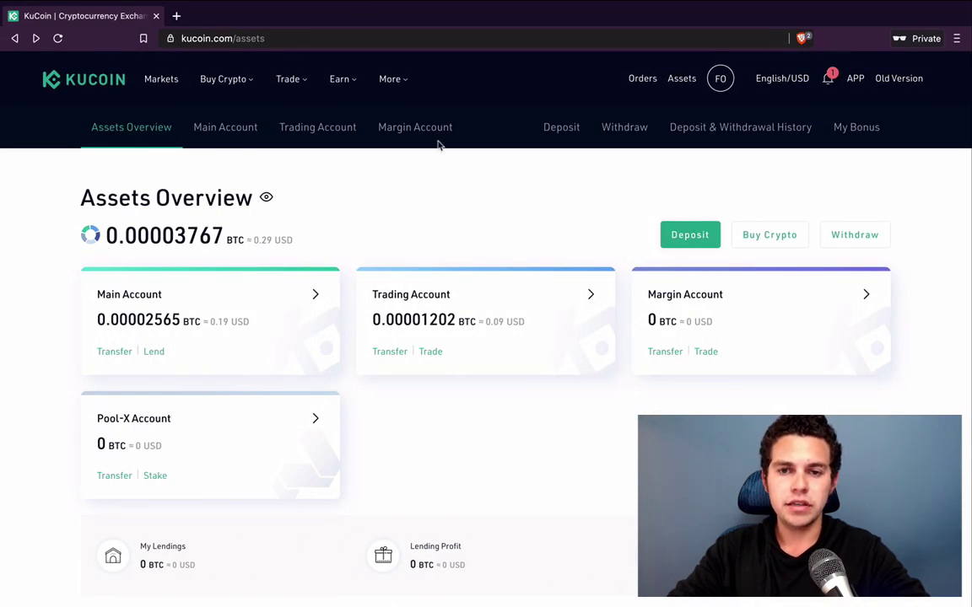
pyautogui.click(570, 136)
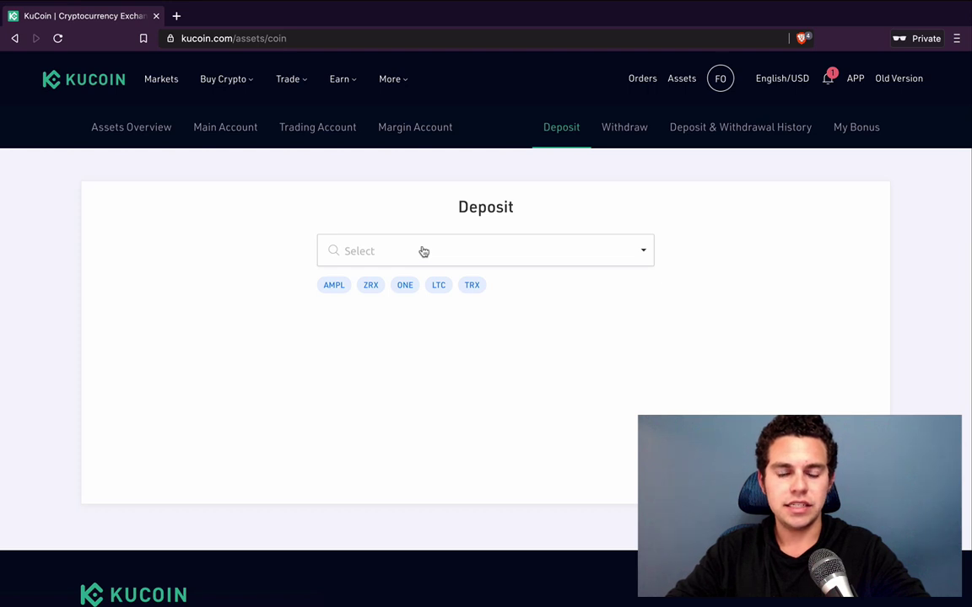
pyautogui.click(424, 251)
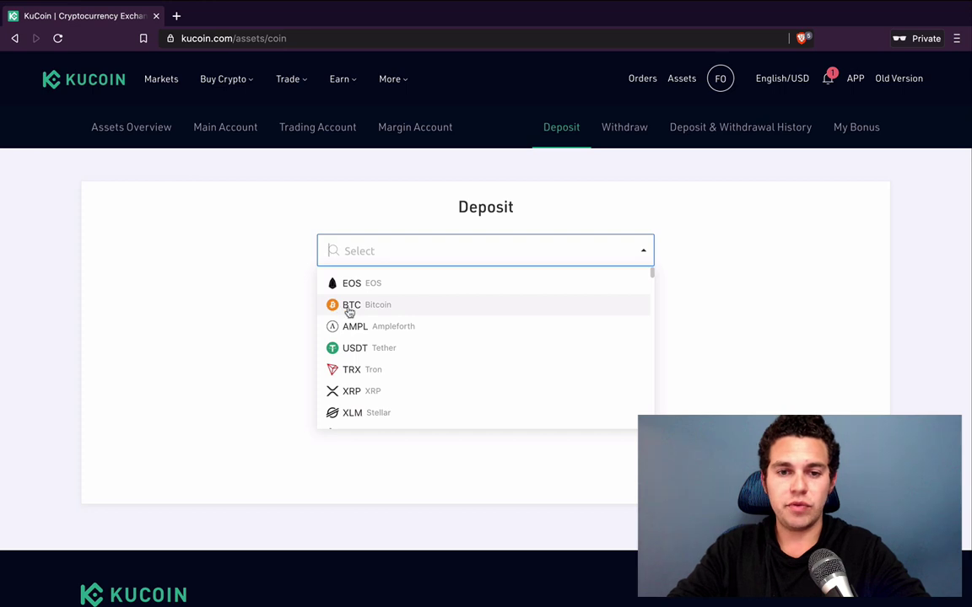
pyautogui.click(350, 307)
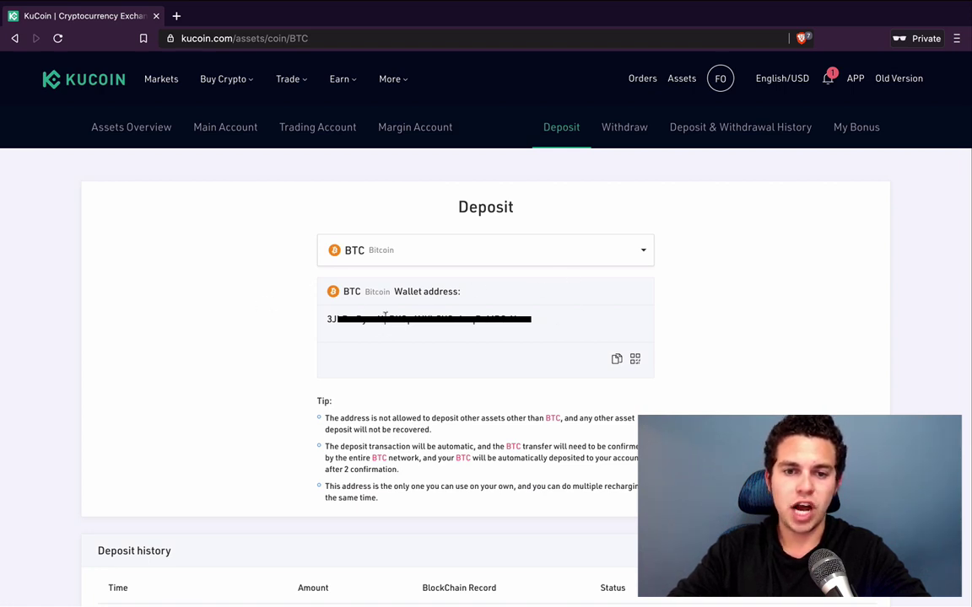
pyautogui.click(616, 360)
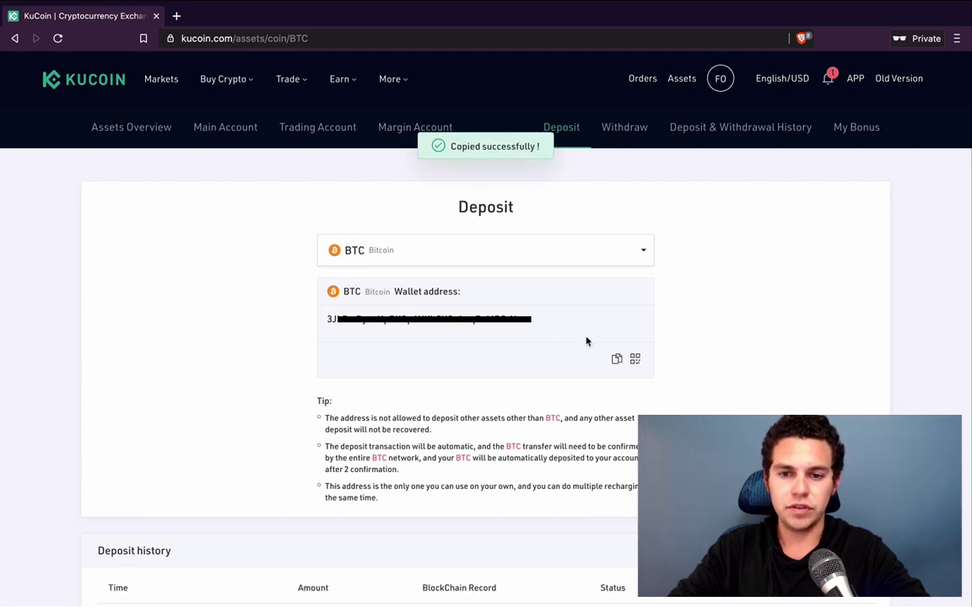
pyautogui.doubleClick(475, 318)
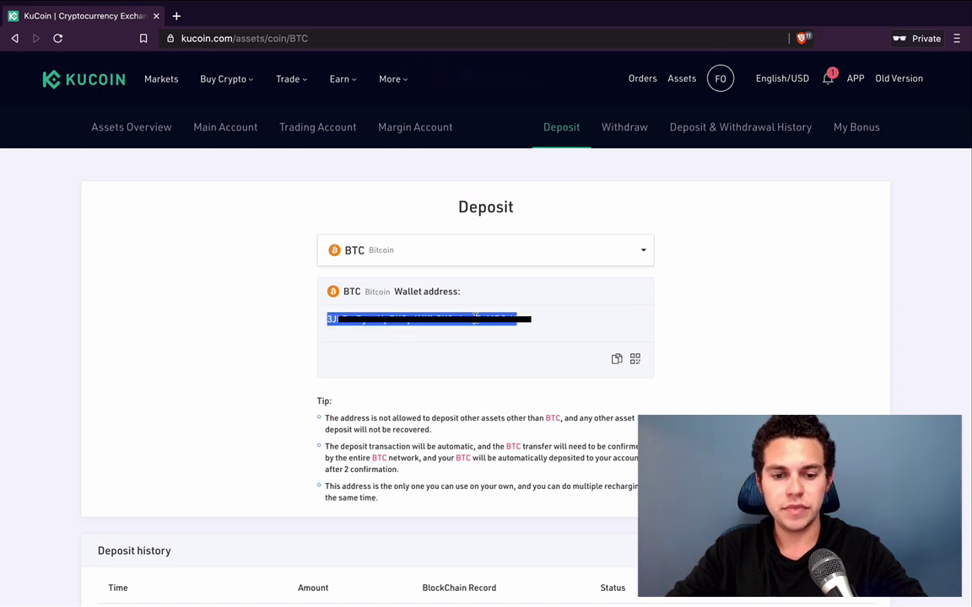
pyautogui.click(616, 359)
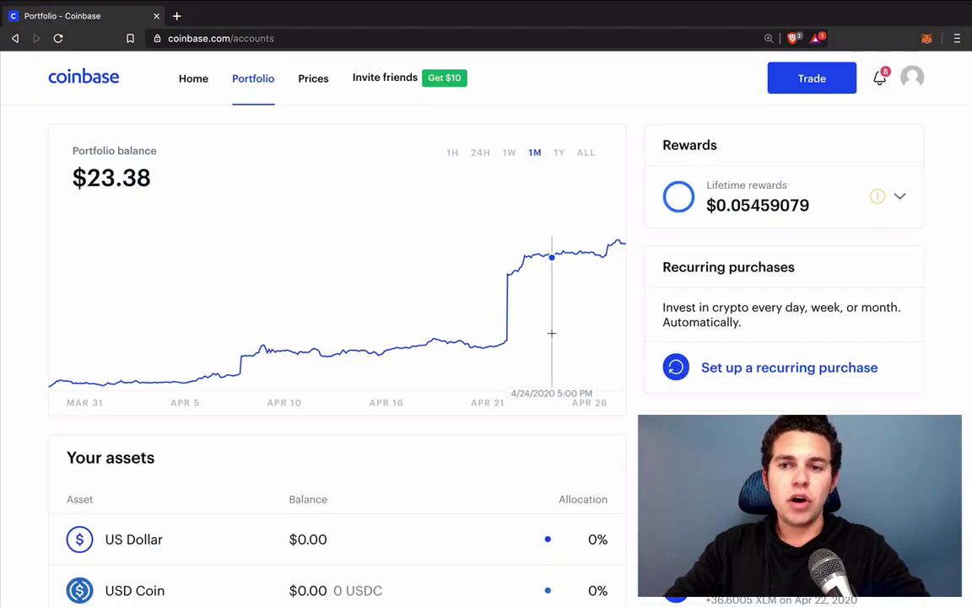
# Step: Switch to Coinbase and open the Tezos (XTZ) wallet from the portfolio's asset list
pyautogui.scroll(-5, 551, 333)
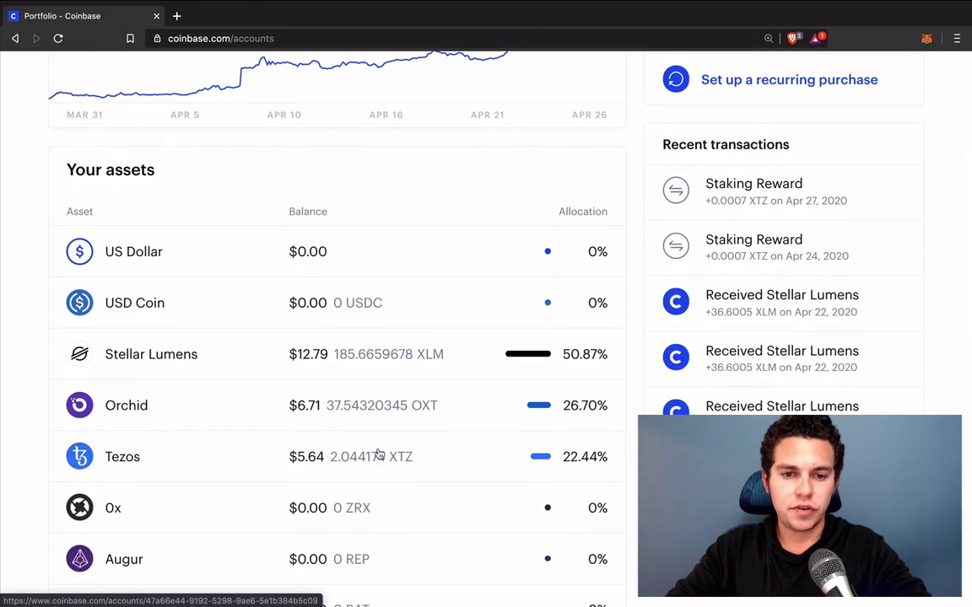
pyautogui.click(235, 463)
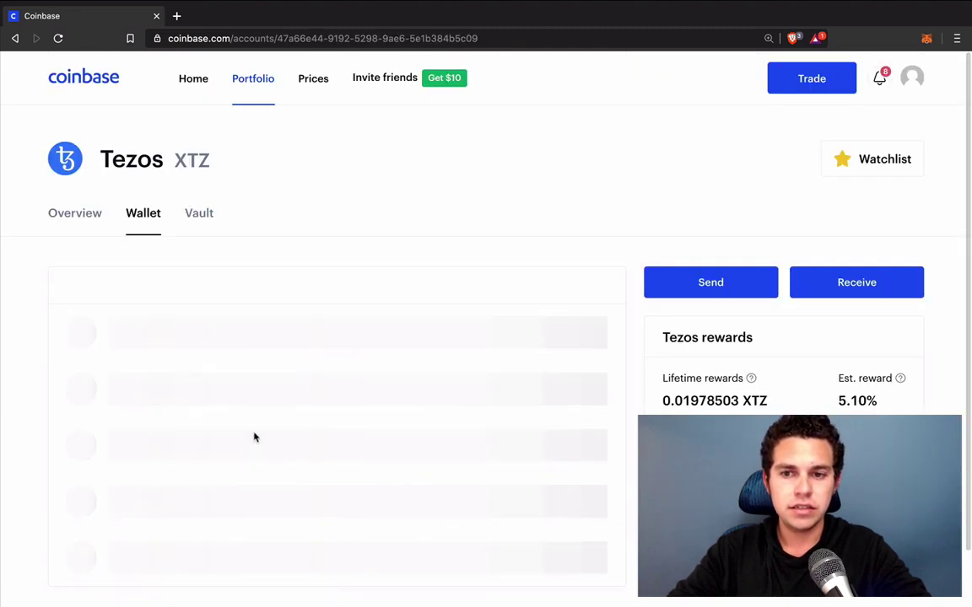
pyautogui.scroll(-1, 255, 438)
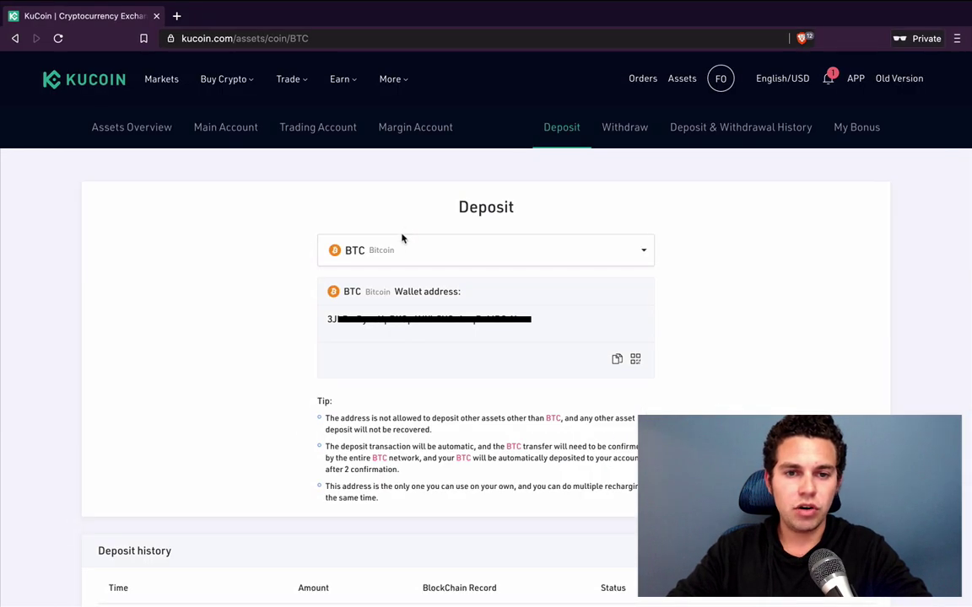
# Step: Switch to KuCoin, choose XTZ (Tezos) as the deposit coin and accept the risk acknowledgement to reach its wallet address
pyautogui.click(393, 251)
pyautogui.write('xtz')
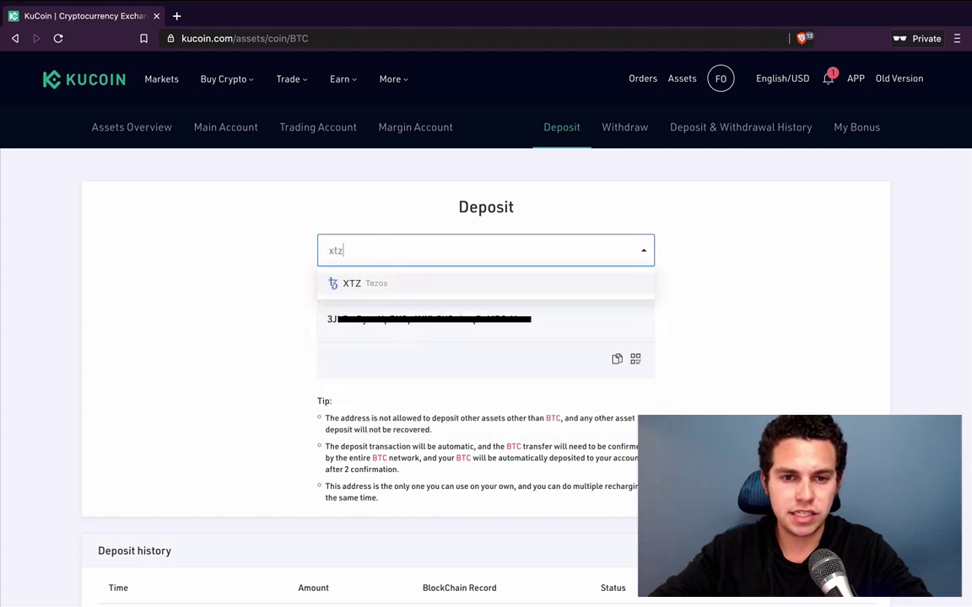
pyautogui.click(393, 286)
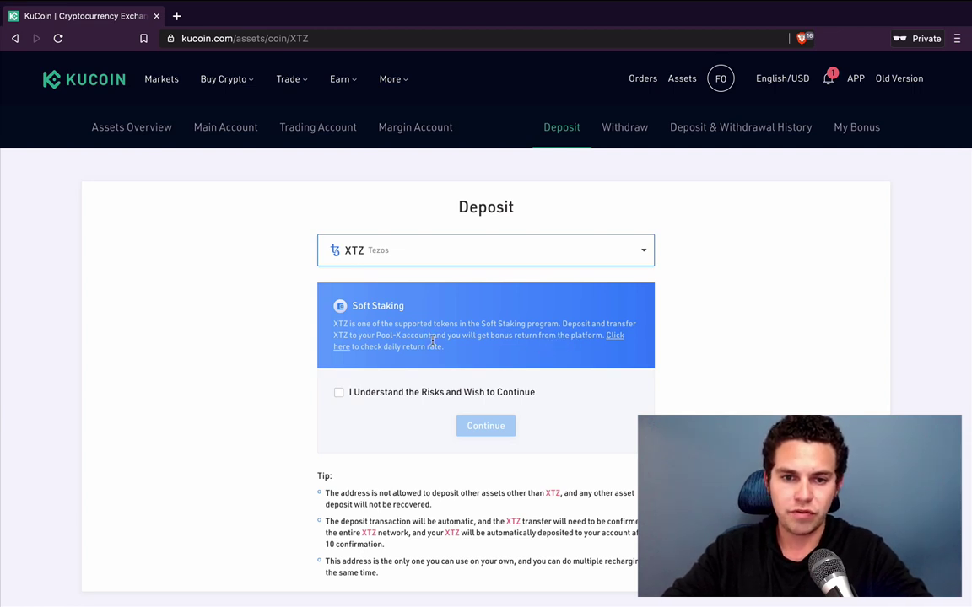
pyautogui.click(339, 393)
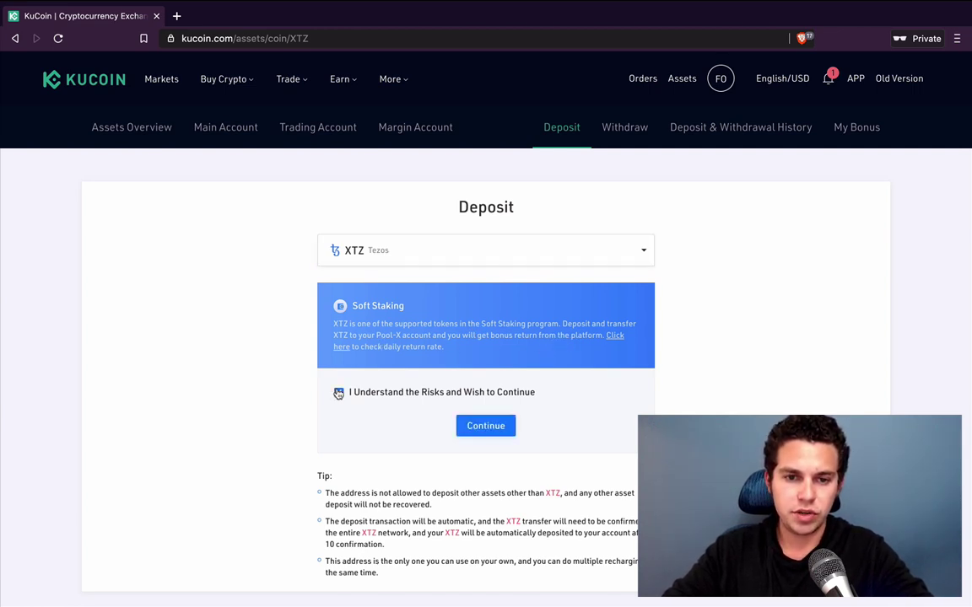
pyautogui.click(486, 427)
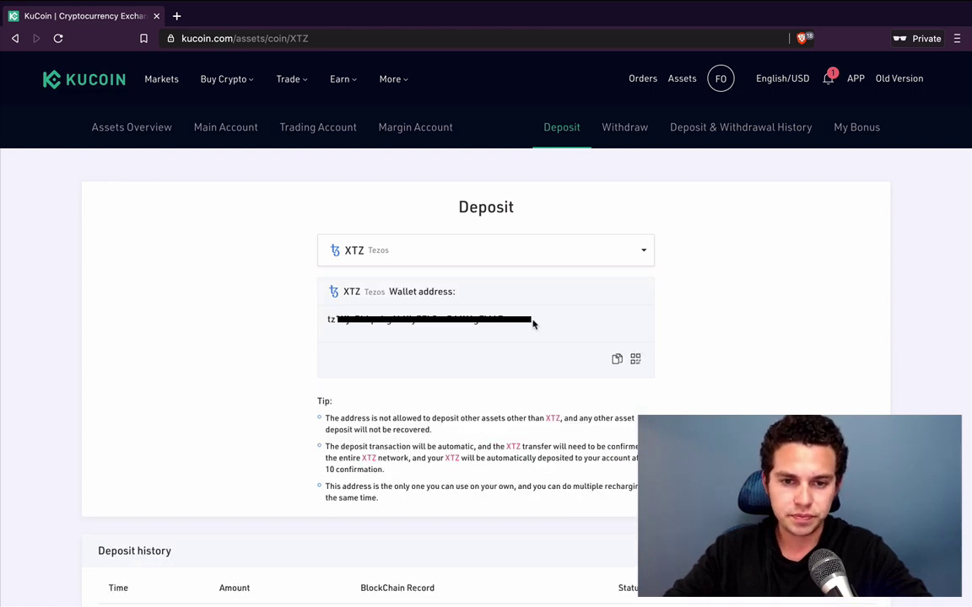
# Step: Read the first deposit tip about which assets the XTZ wallet address accepts, and point out the address
pyautogui.moveTo(318, 400); pyautogui.dragTo(452, 429)
pyautogui.click(451, 430)
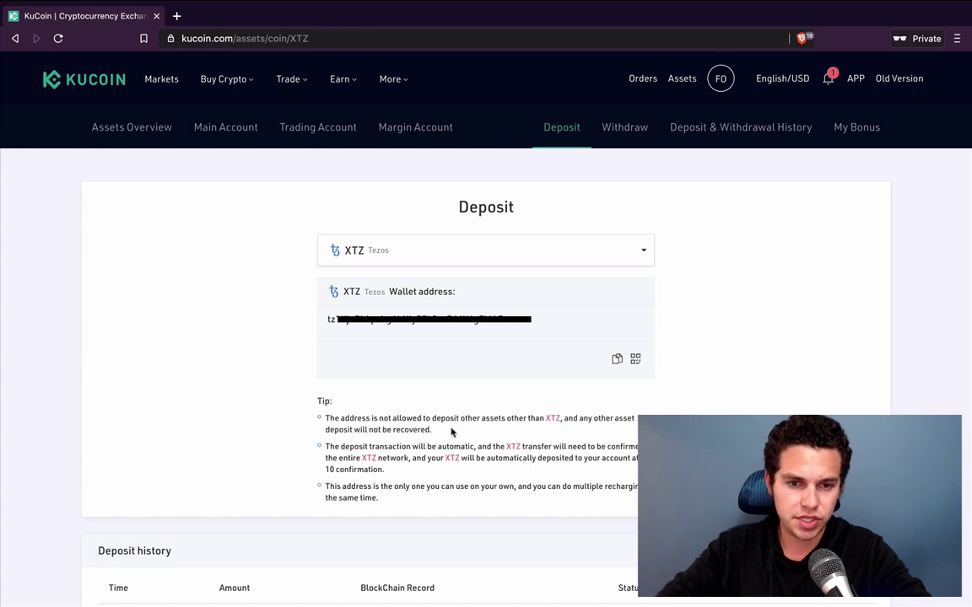
pyautogui.moveTo(540, 430); pyautogui.dragTo(543, 416)
pyautogui.click(524, 419)
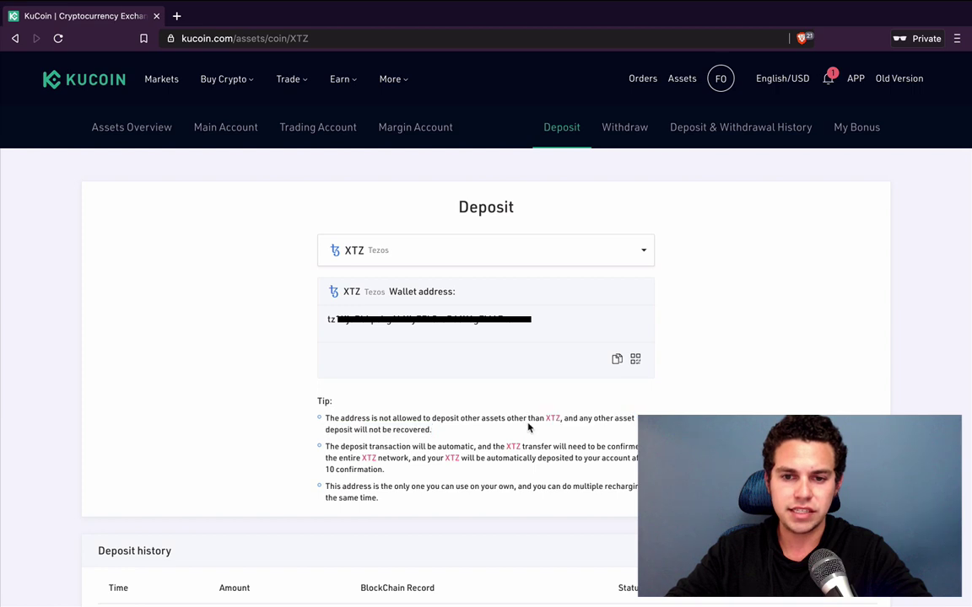
pyautogui.moveTo(561, 419)
pyautogui.mouseDown()
pyautogui.moveTo(580, 419)
pyautogui.moveTo(579, 430)
pyautogui.moveTo(572, 420)
pyautogui.mouseUp()
pyautogui.click(565, 419)
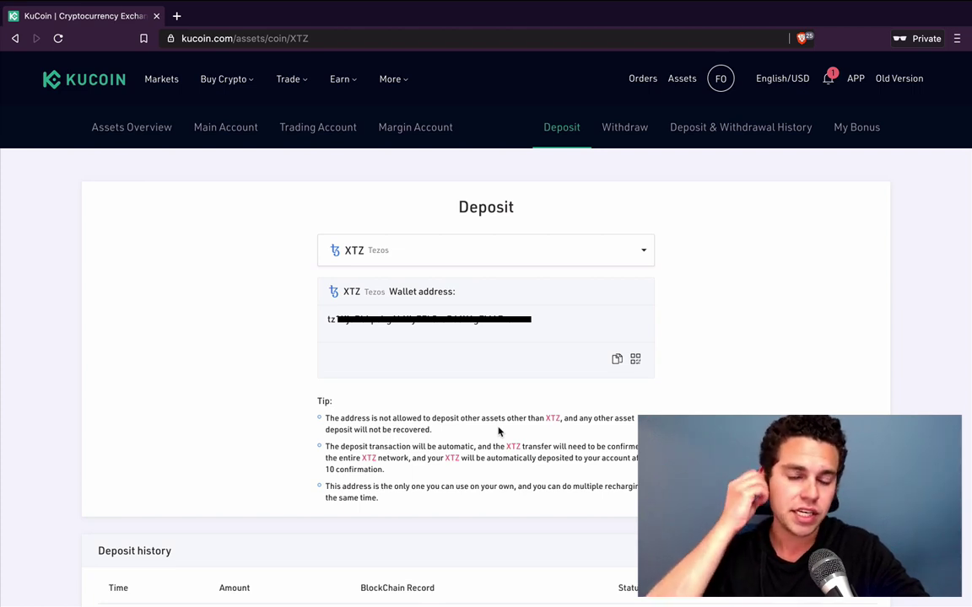
pyautogui.doubleClick(493, 317)
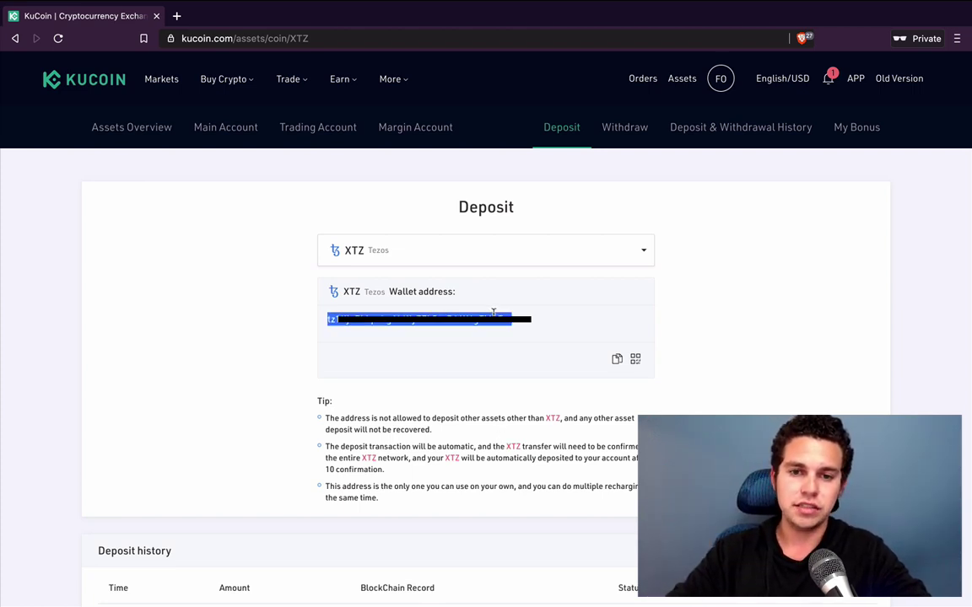
pyautogui.click(483, 403)
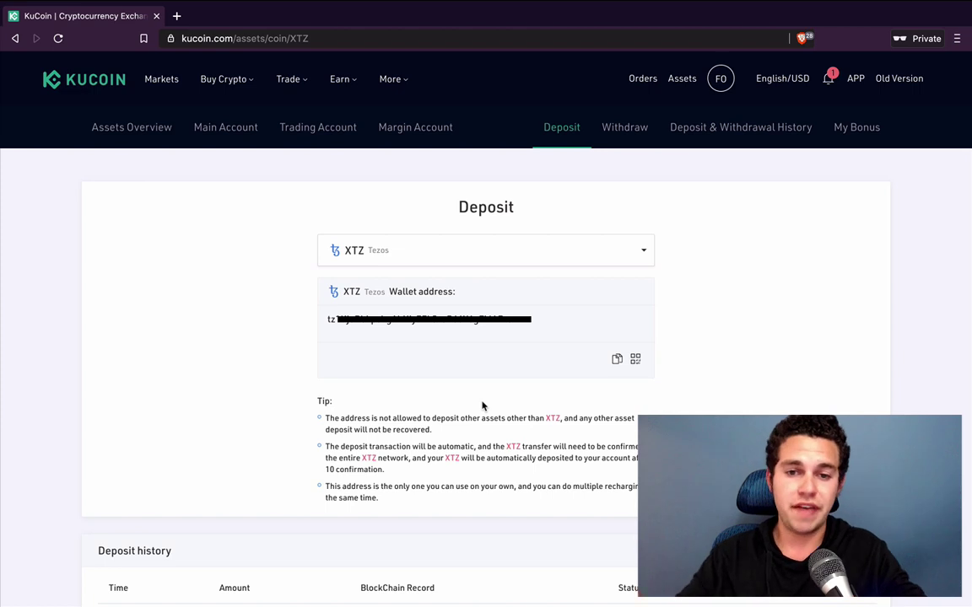
# Step: Read the second deposit tip about XTZ network confirmation and automatic crediting of the transfer
pyautogui.scroll(-1, 483, 406)
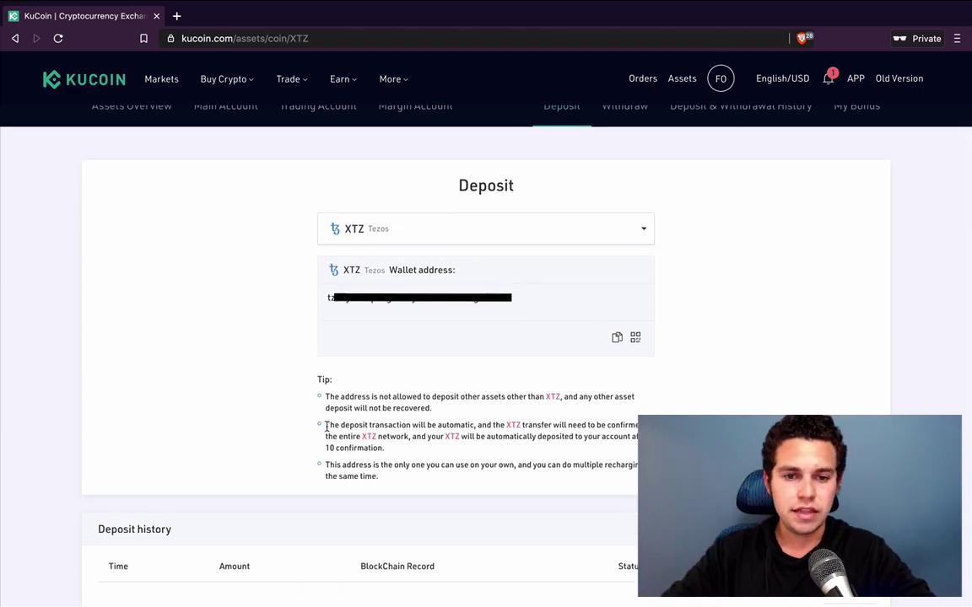
pyautogui.moveTo(326, 425); pyautogui.dragTo(408, 436)
pyautogui.click(478, 423)
pyautogui.click(567, 422)
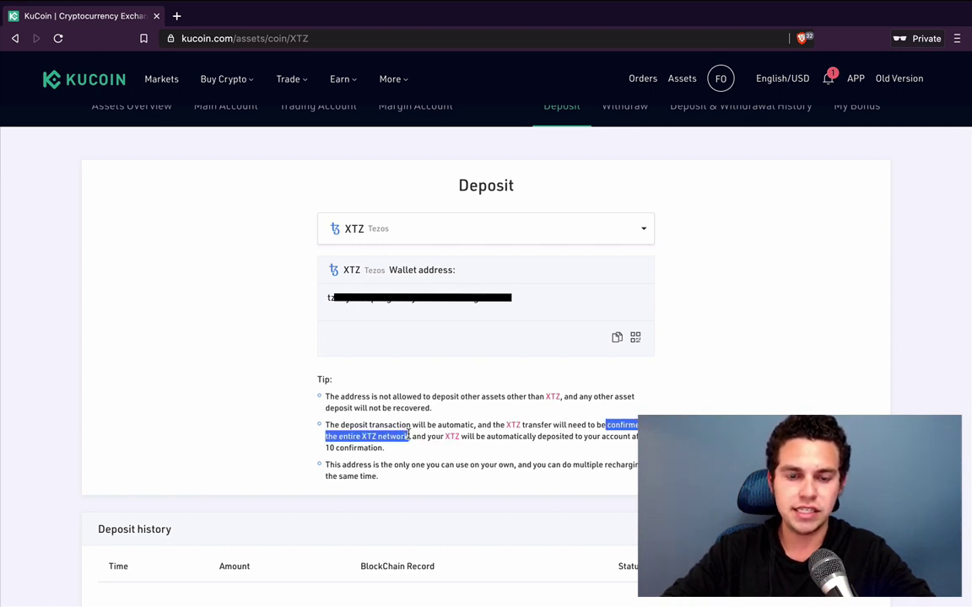
pyautogui.click(407, 434)
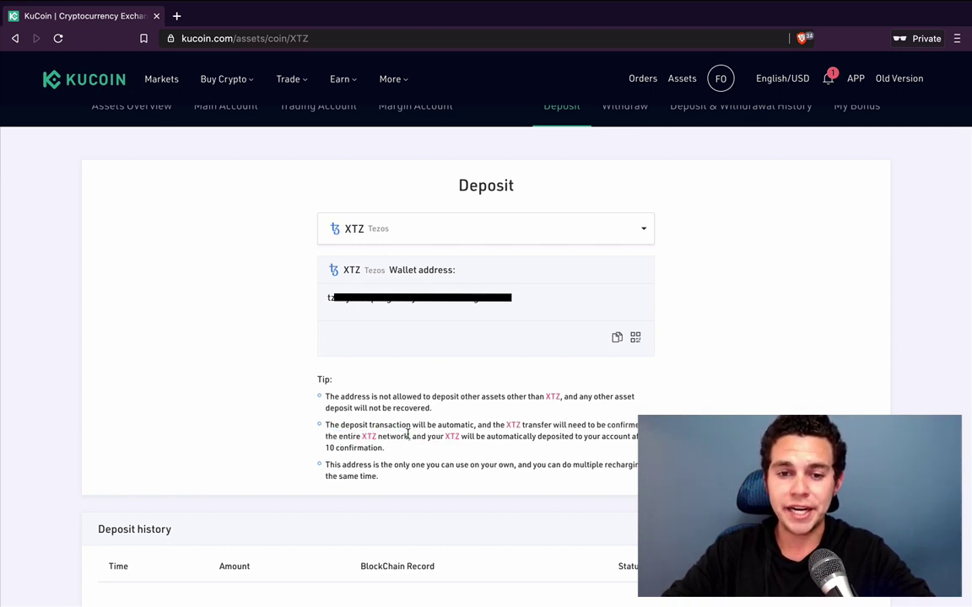
pyautogui.moveTo(407, 434); pyautogui.dragTo(607, 426)
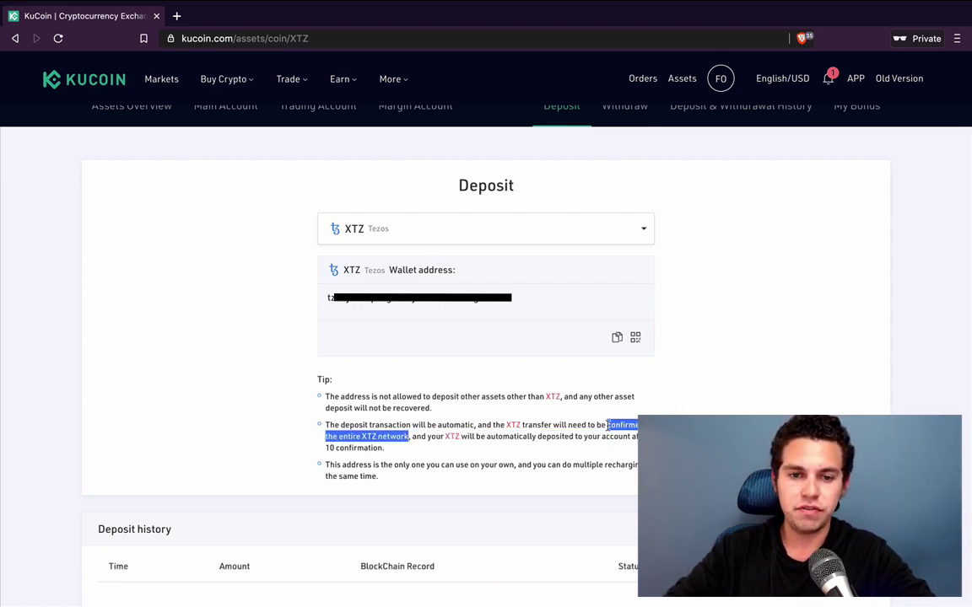
pyautogui.click(414, 435)
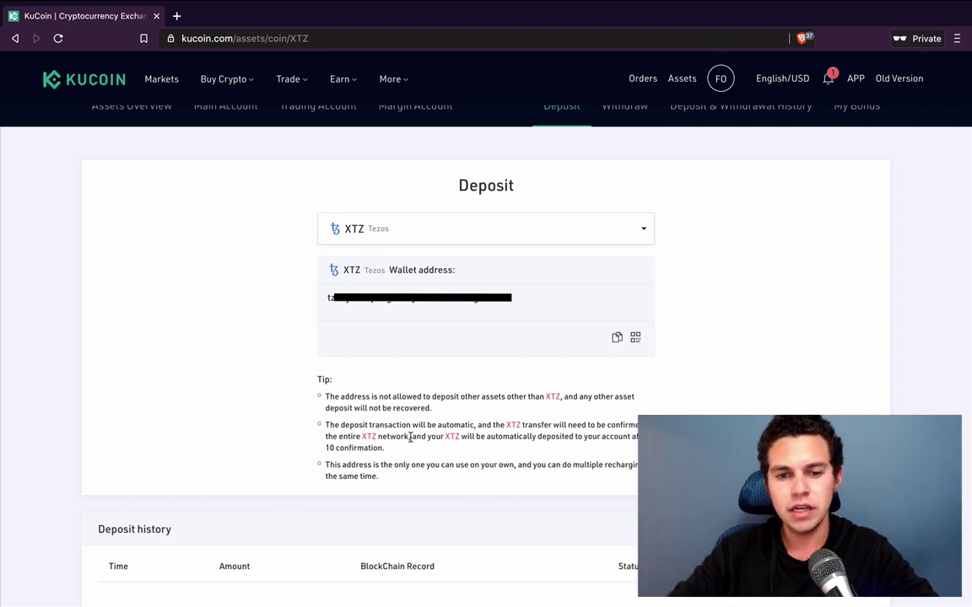
pyautogui.moveTo(413, 438); pyautogui.dragTo(558, 437)
pyautogui.click(505, 437)
pyautogui.click(558, 436)
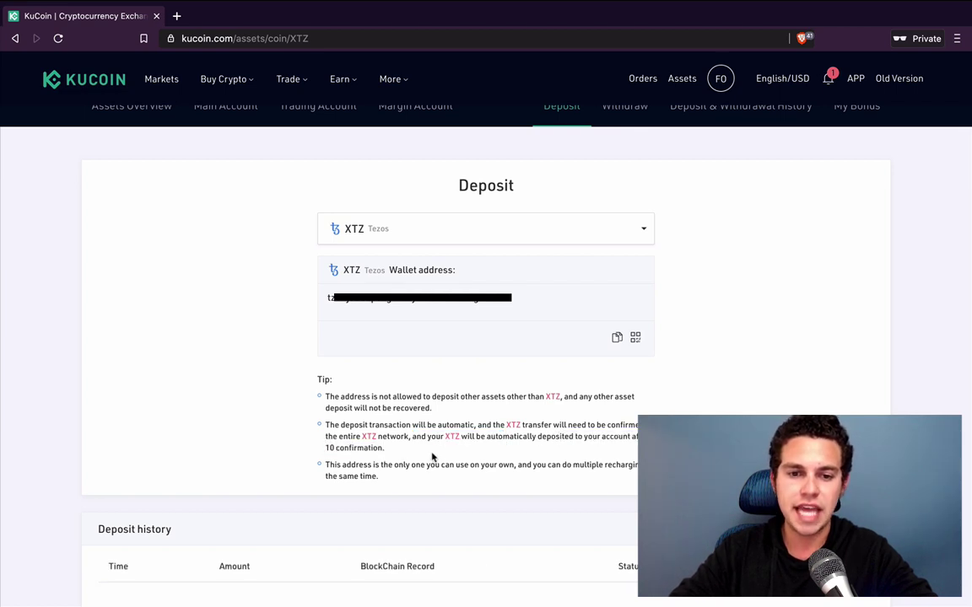
pyautogui.moveTo(326, 448); pyautogui.dragTo(382, 450)
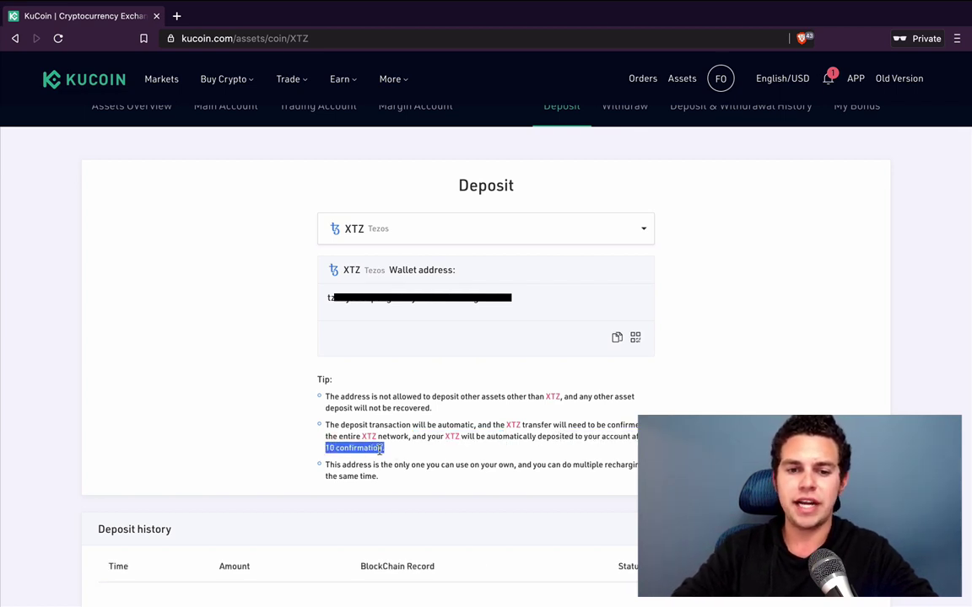
# Step: Check in the second deposit tip how many network confirmations an XTZ deposit needs before it is credited
pyautogui.click(359, 447)
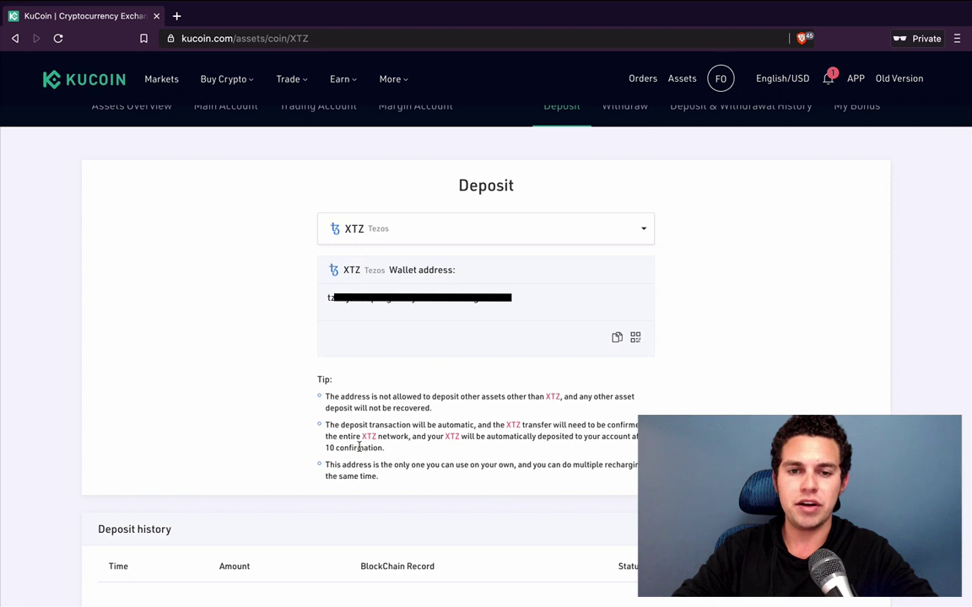
pyautogui.moveTo(325, 445); pyautogui.dragTo(386, 449)
pyautogui.click(316, 449)
pyautogui.click(371, 447)
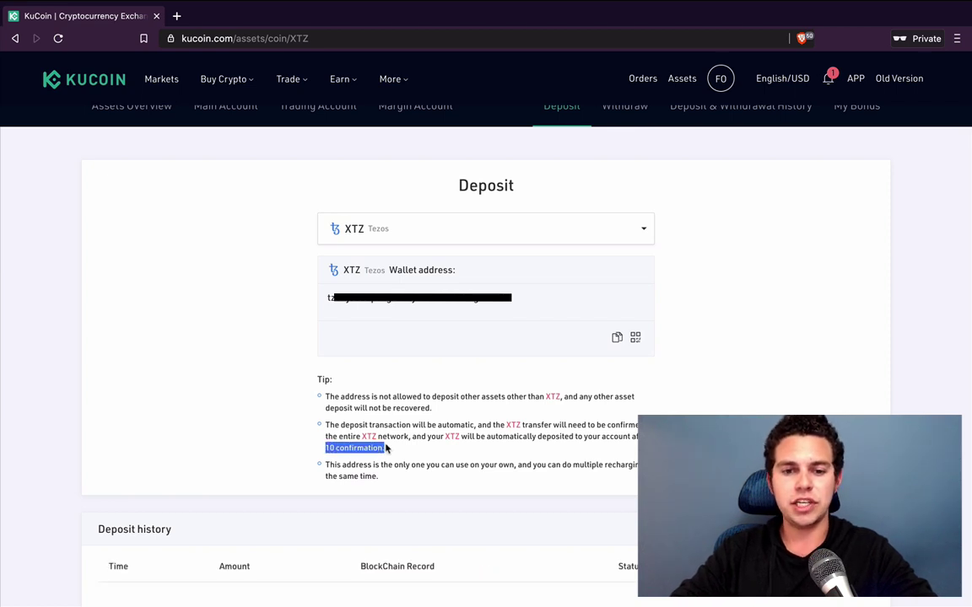
pyautogui.click(397, 455)
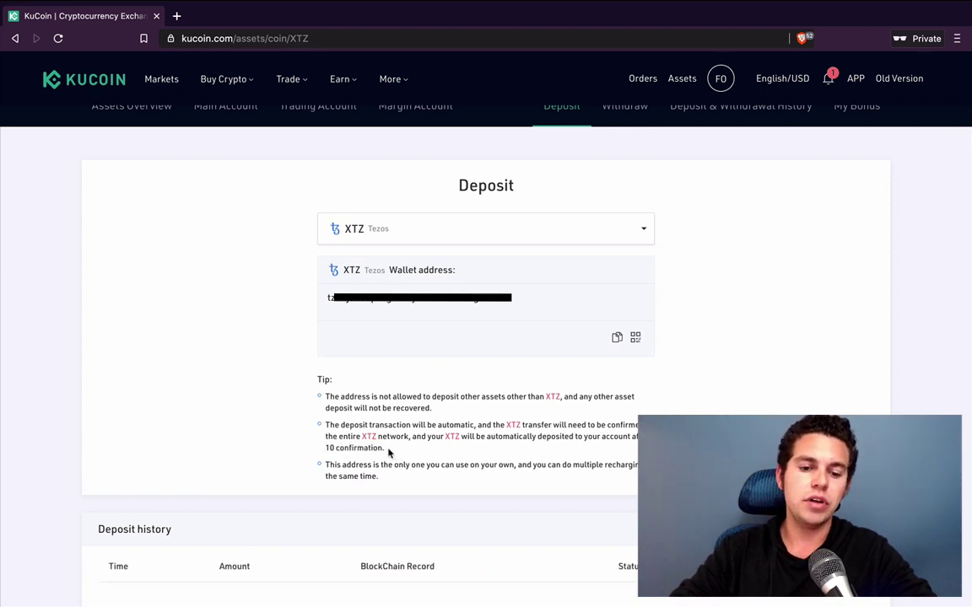
pyautogui.doubleClick(347, 448)
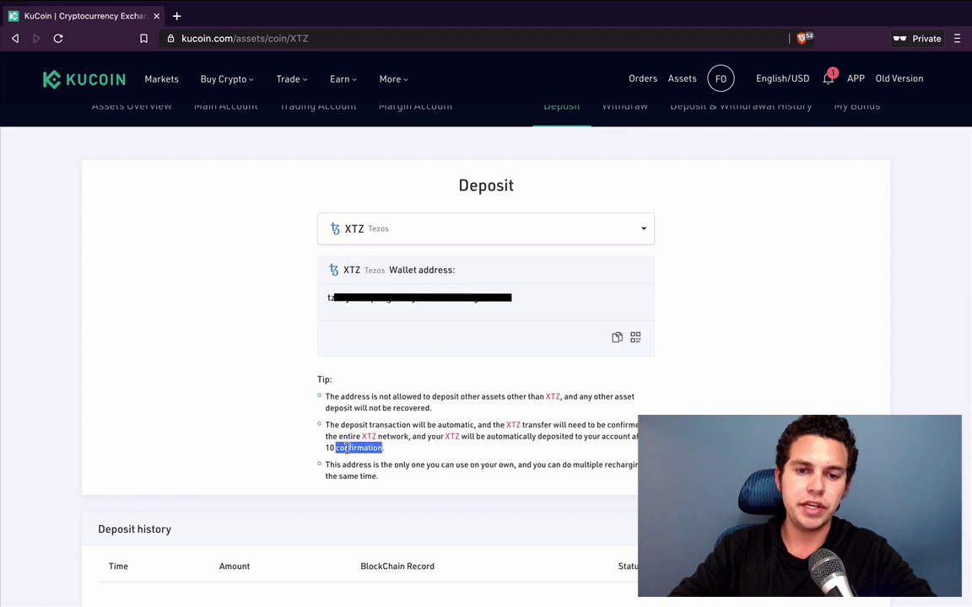
pyautogui.click(347, 449)
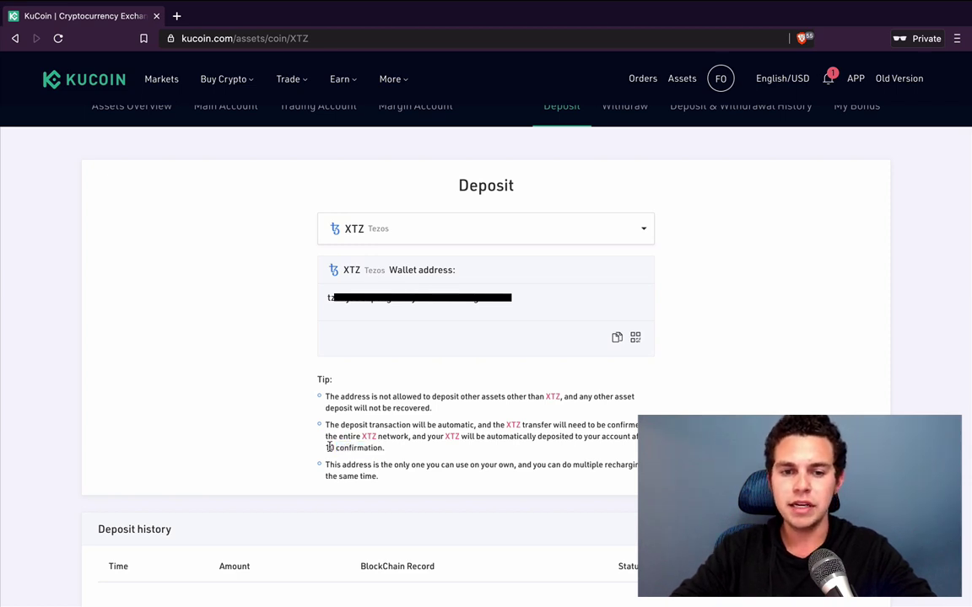
pyautogui.moveTo(365, 449); pyautogui.dragTo(365, 450)
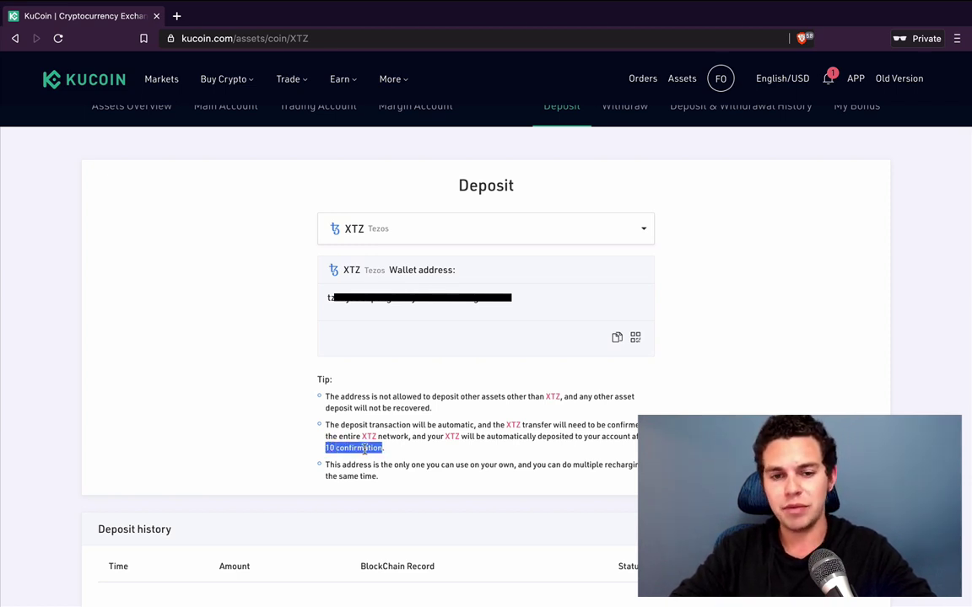
pyautogui.click(365, 449)
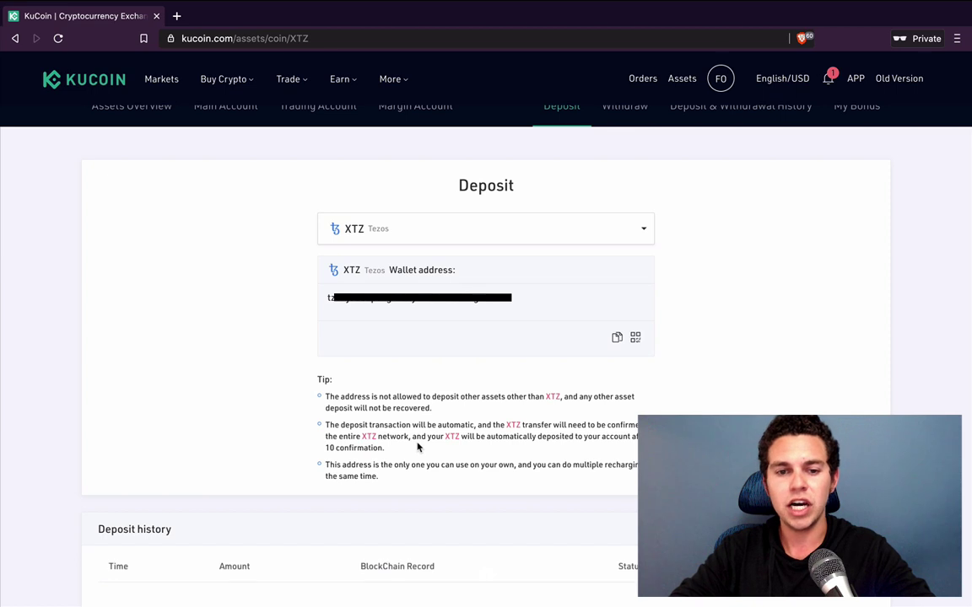
pyautogui.doubleClick(351, 449)
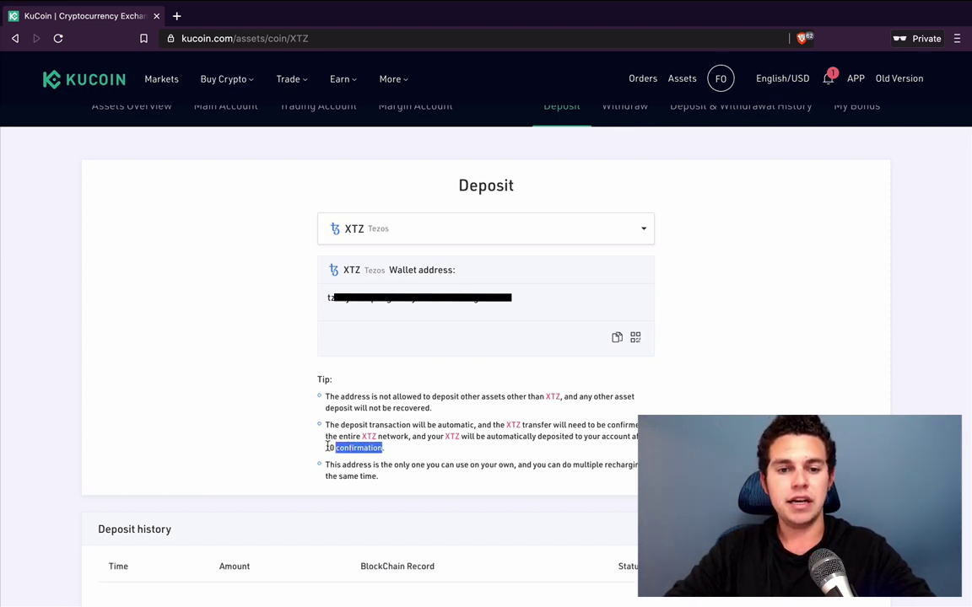
pyautogui.doubleClick(329, 448)
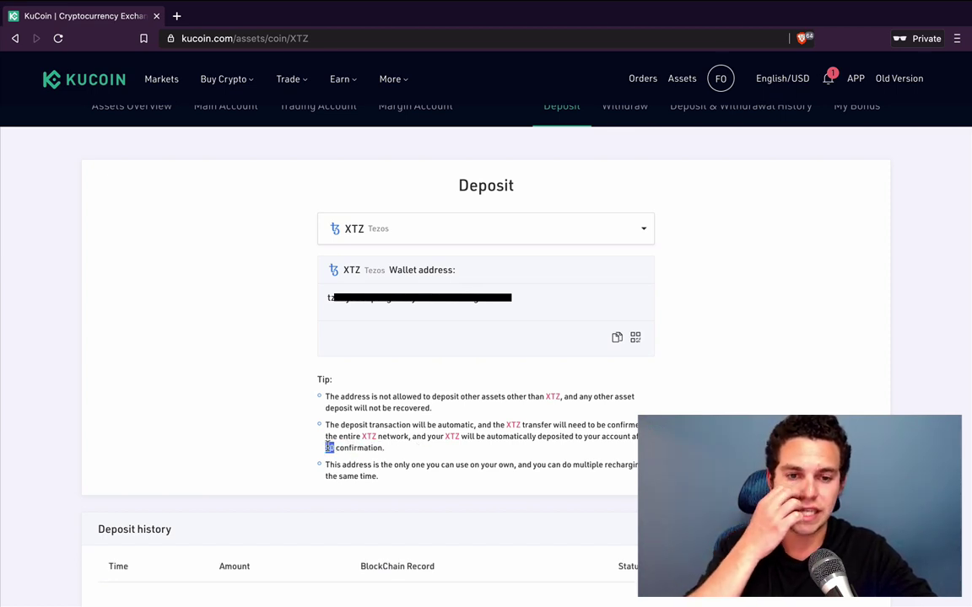
pyautogui.keyDown('shift'); pyautogui.click(380, 447); pyautogui.keyUp('shift')
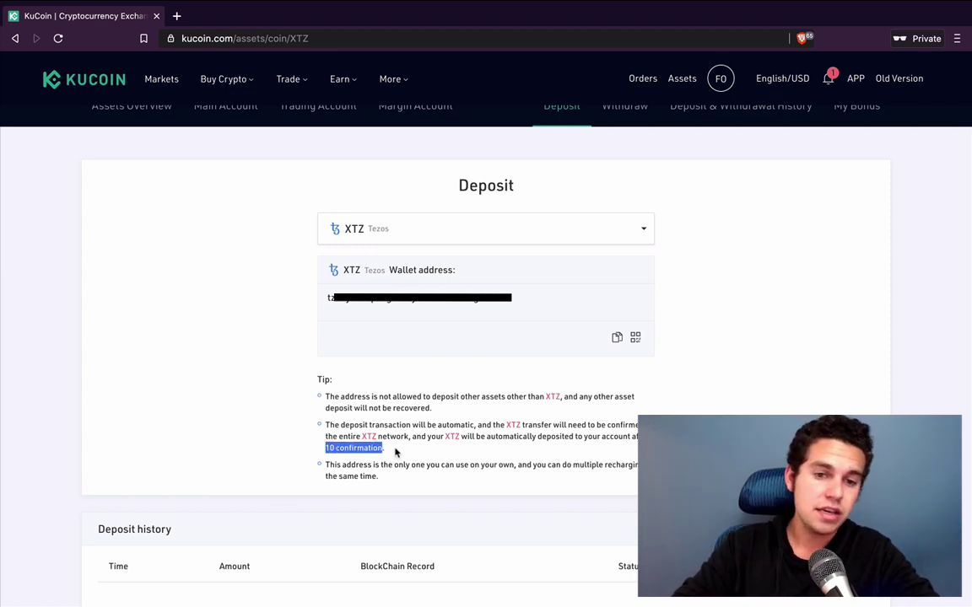
pyautogui.click(394, 453)
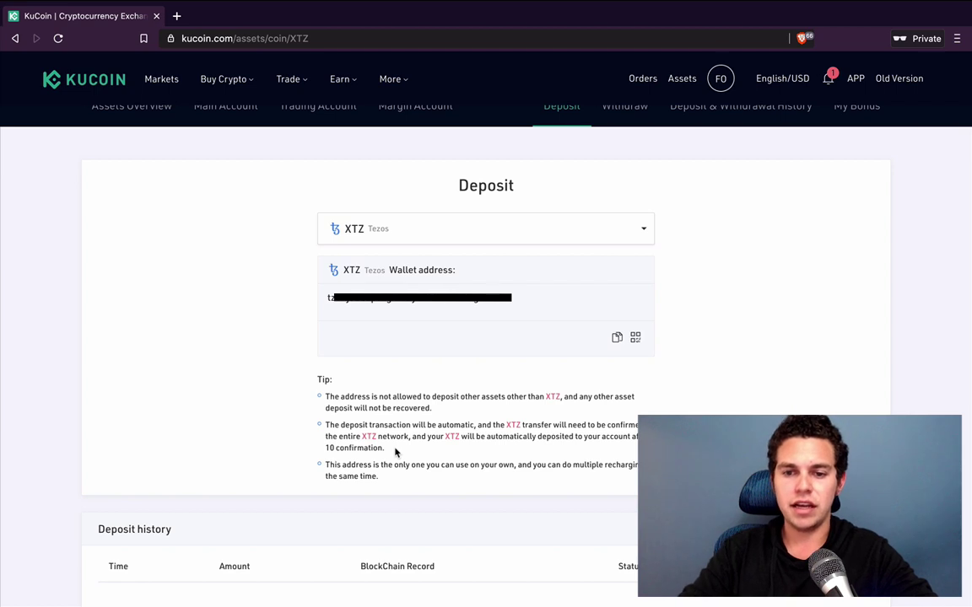
# Step: Read the third deposit tip about exclusive use of the address and making multiple deposits
pyautogui.moveTo(325, 462); pyautogui.dragTo(434, 482)
pyautogui.click(431, 479)
pyautogui.click(319, 456)
pyautogui.click(436, 427)
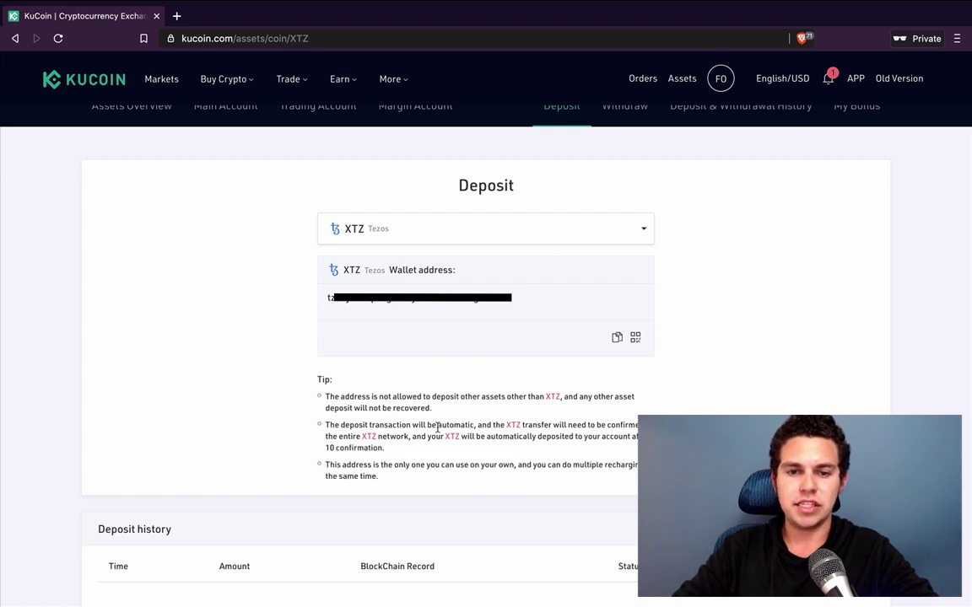
# Step: Copy the XTZ deposit wallet address from KuCoin and switch to the Tezos wallet in Coinbase
pyautogui.doubleClick(431, 295)
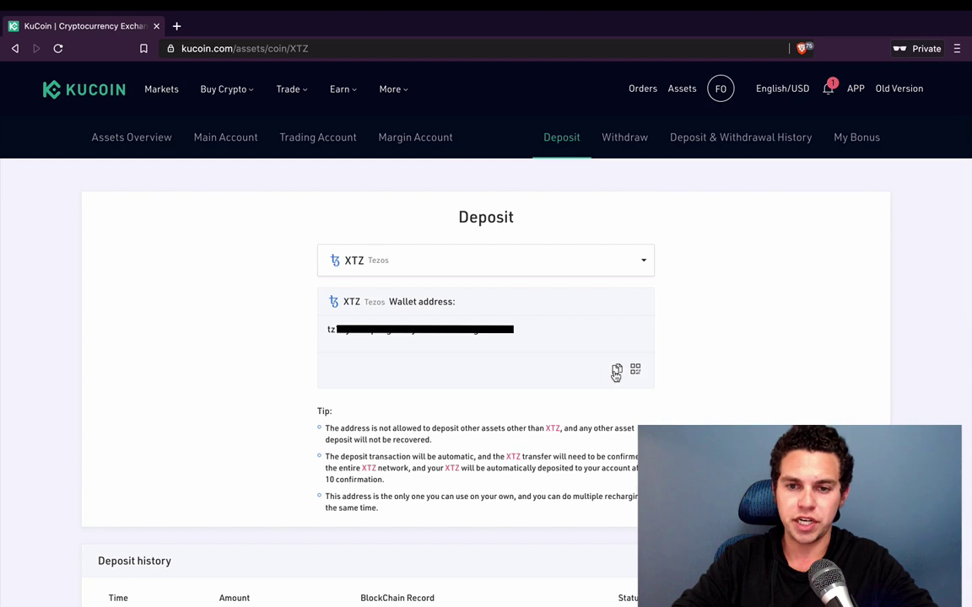
pyautogui.click(617, 336)
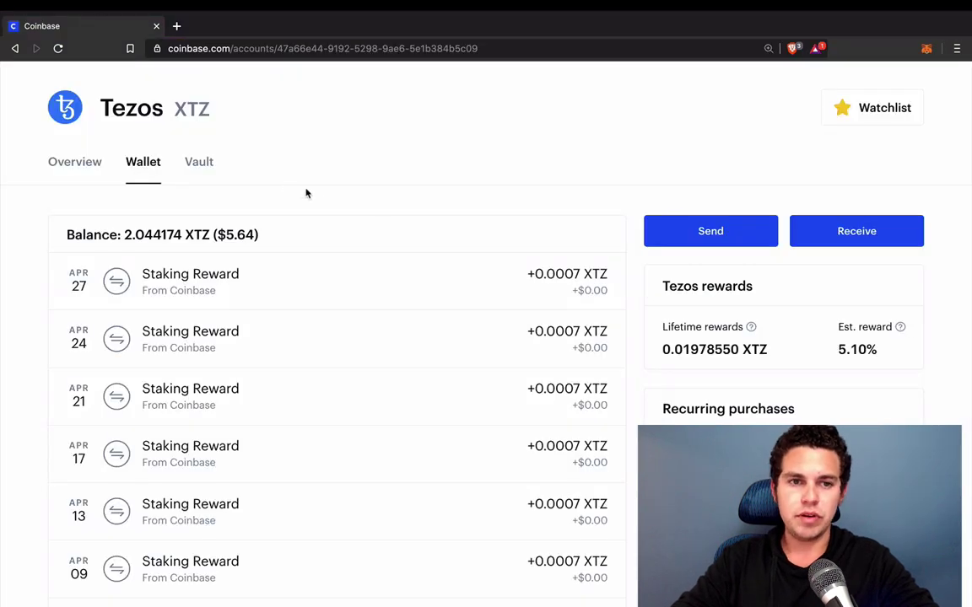
# Step: View the Tezos price overview and look through the assets in the Coinbase portfolio
pyautogui.click(83, 161)
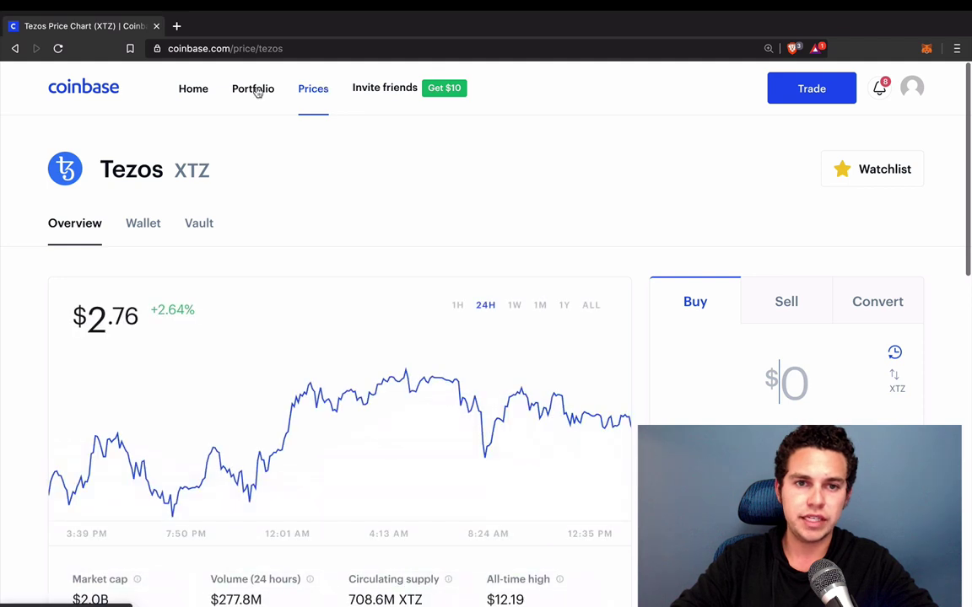
pyautogui.click(240, 91)
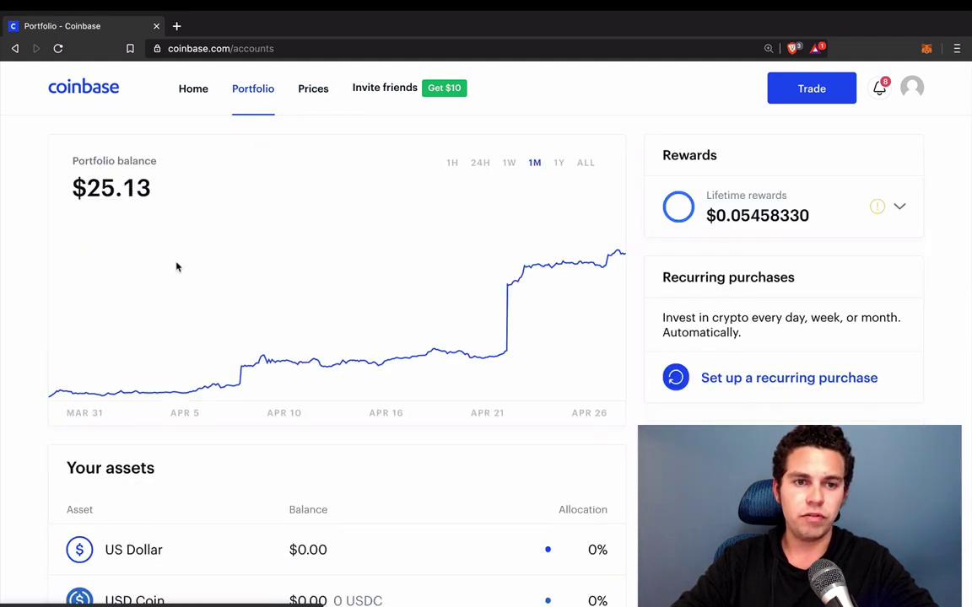
pyautogui.scroll(-1, 212, 321)
pyautogui.scroll(-3, 160, 489)
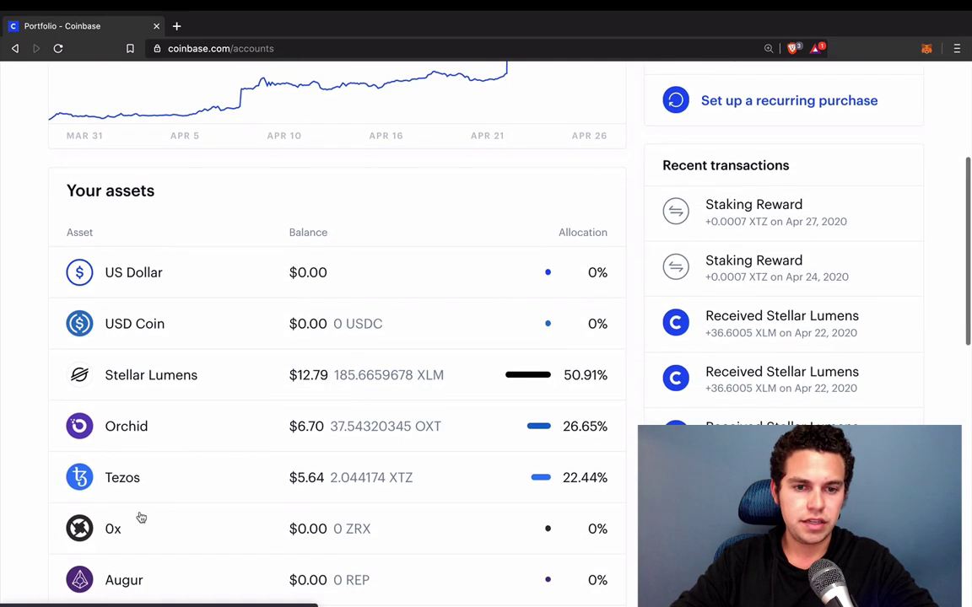
pyautogui.scroll(4, 160, 405)
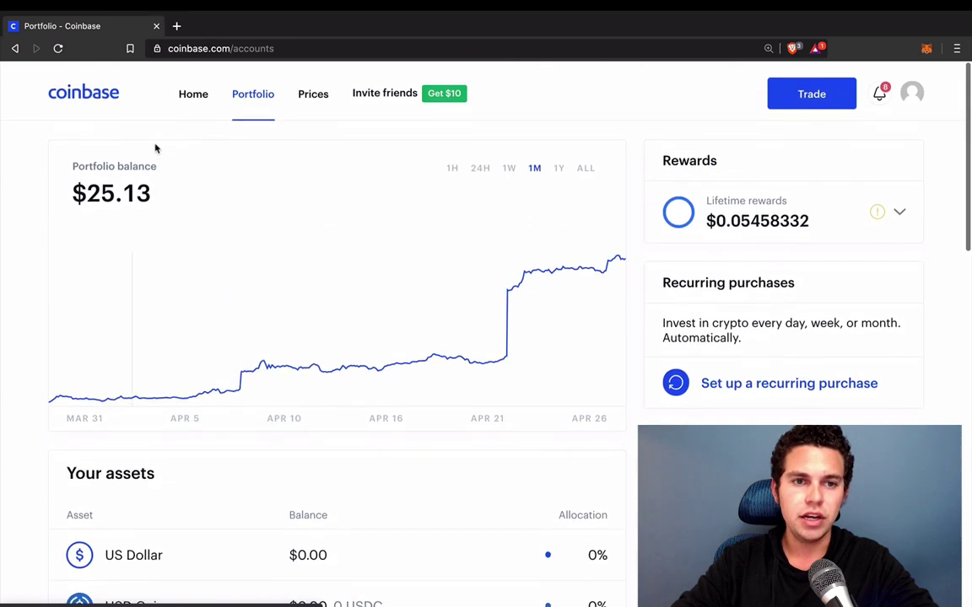
# Step: Go to the Coinbase home dashboard and open the Tezos wallet from its portfolio list
pyautogui.click(202, 102)
pyautogui.scroll(-3, 325, 386)
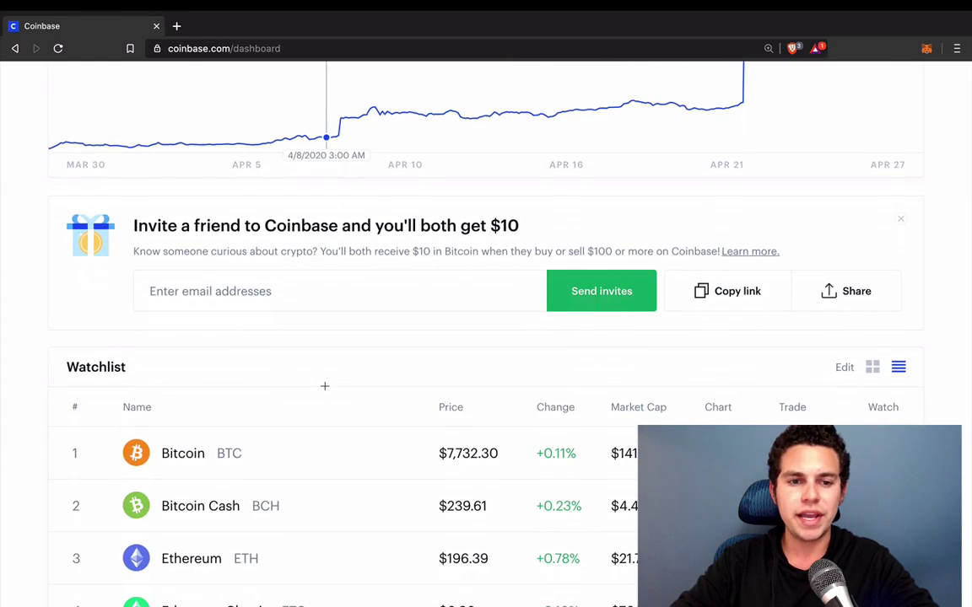
pyautogui.scroll(-6, 200, 485)
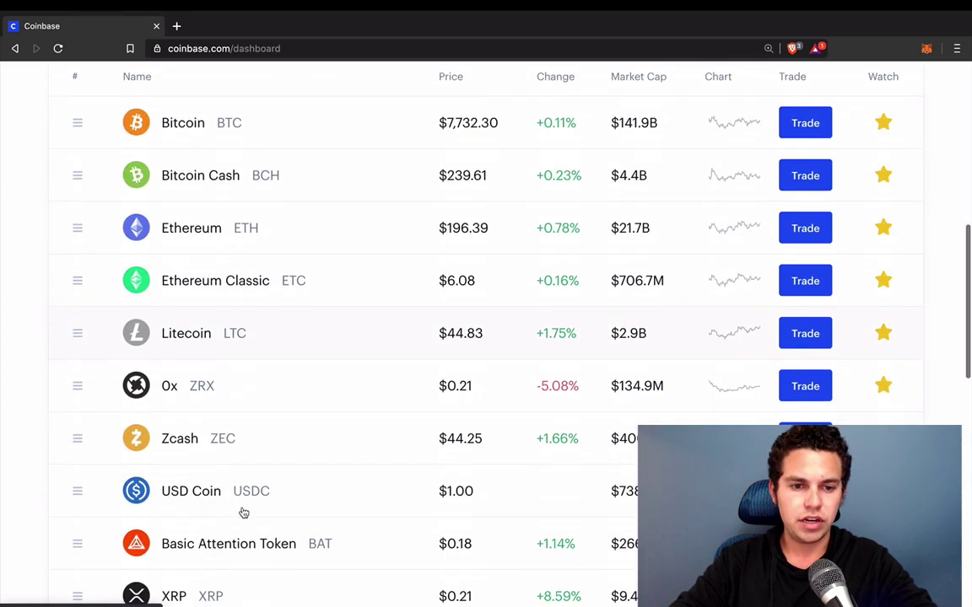
pyautogui.scroll(-2, 243, 513)
pyautogui.scroll(4, 243, 513)
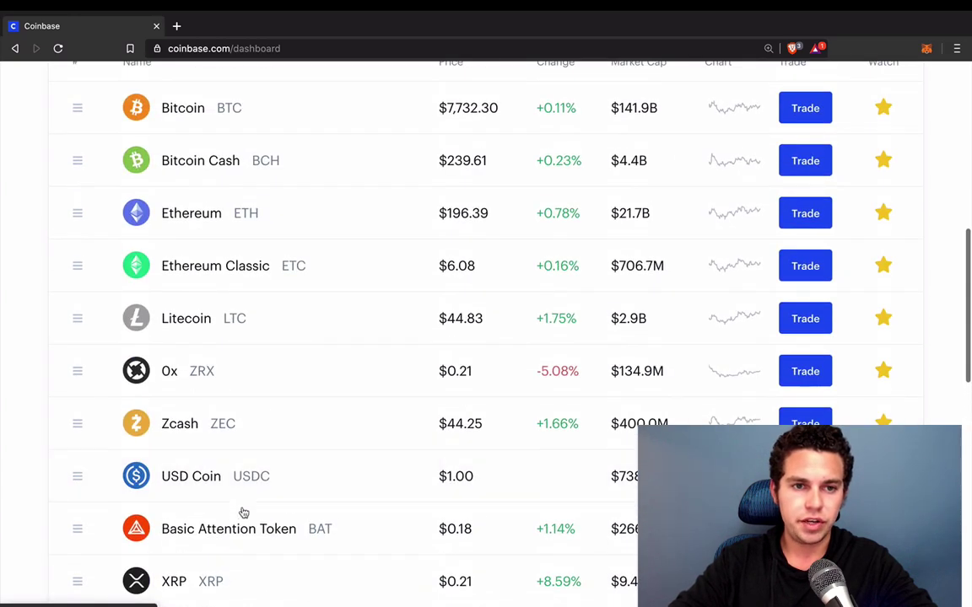
pyautogui.scroll(8, 205, 304)
pyautogui.scroll(-13, 211, 369)
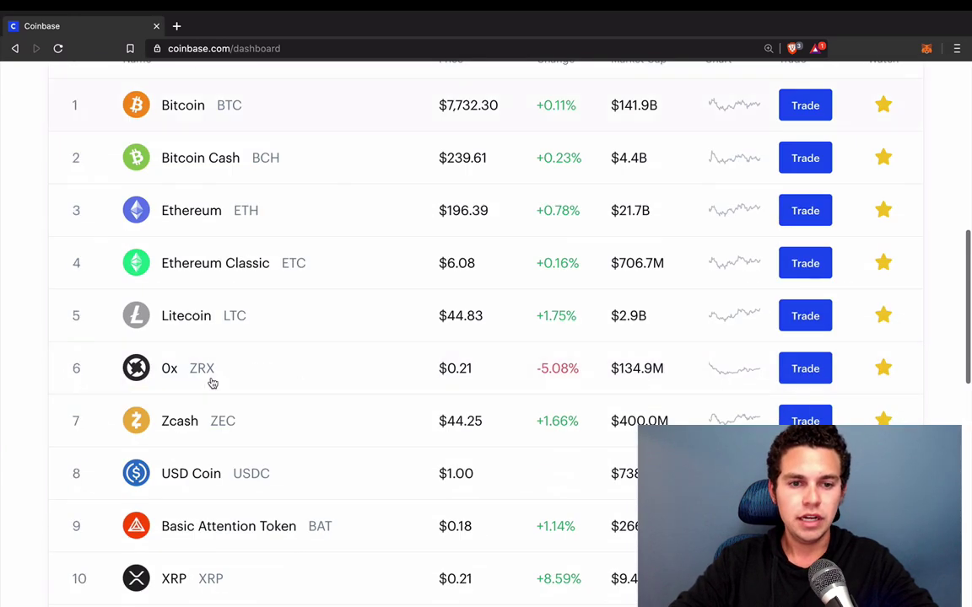
pyautogui.scroll(-4, 224, 341)
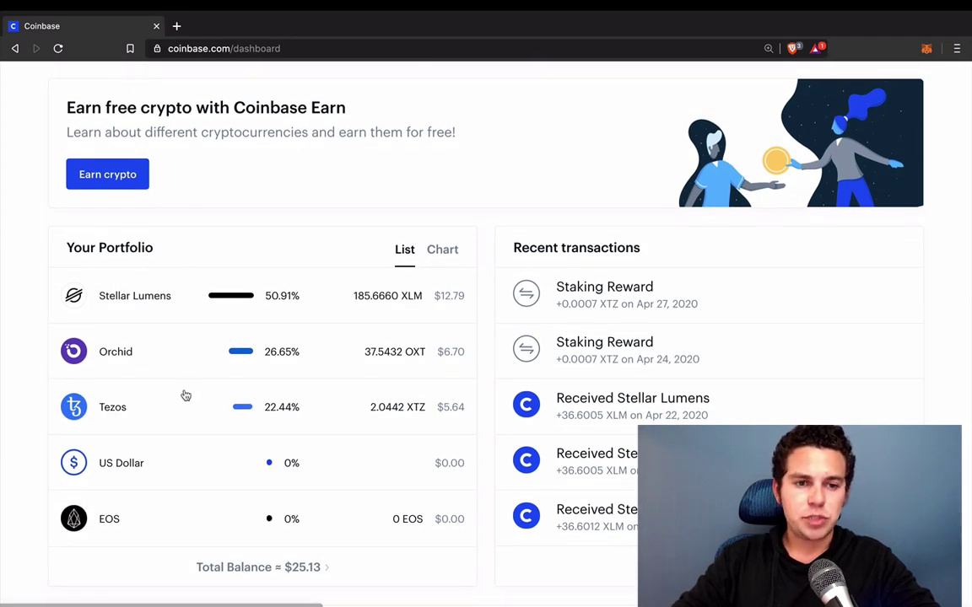
pyautogui.click(144, 414)
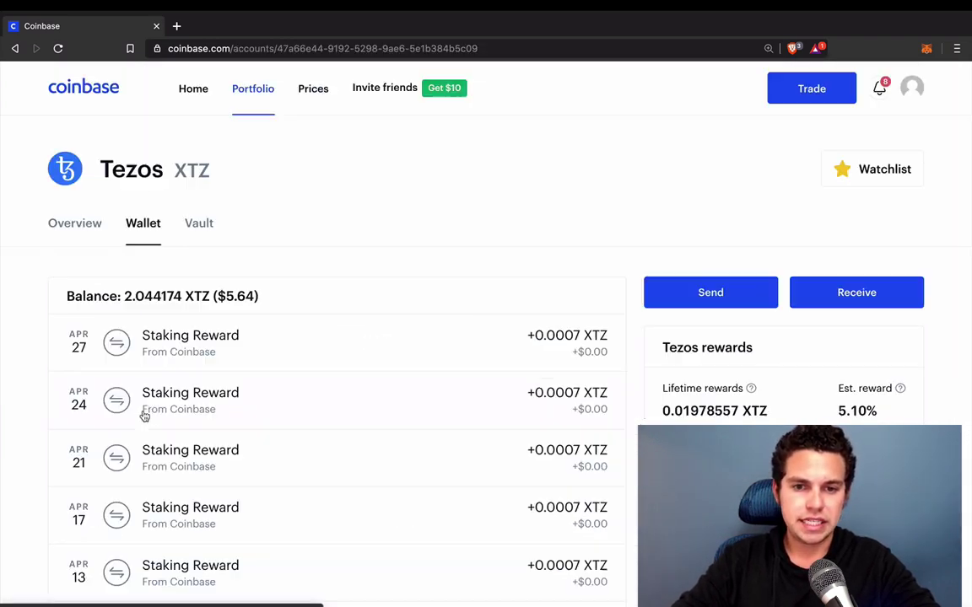
# Step: Start sending XTZ from the Tezos wallet and paste the copied KuCoin wallet address as the recipient
pyautogui.click(674, 289)
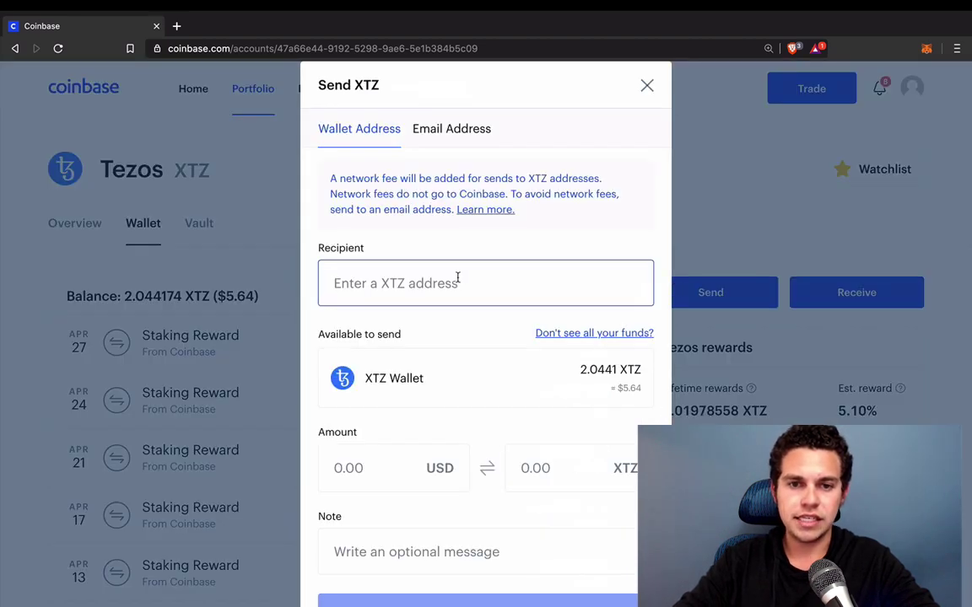
pyautogui.press('super+v')
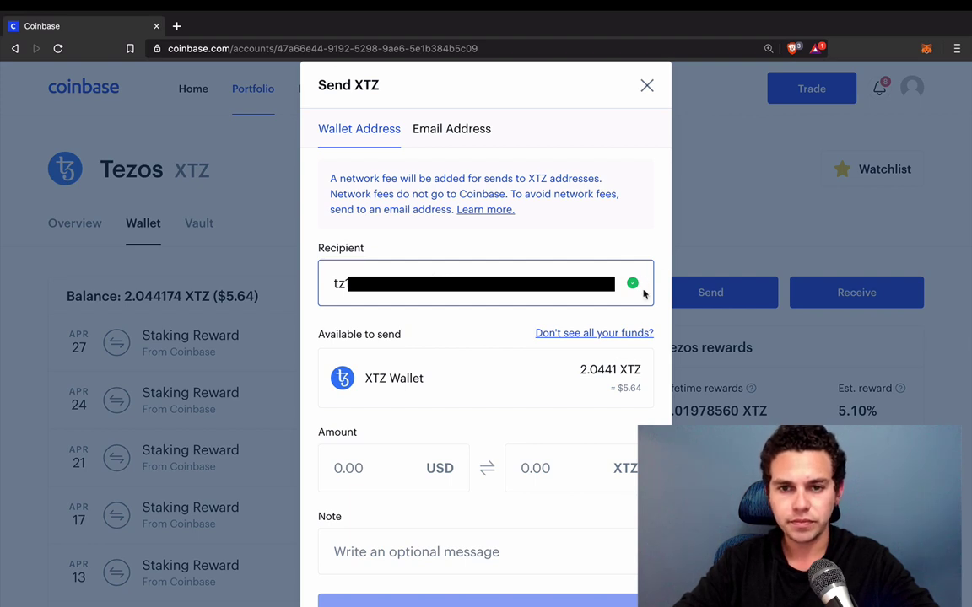
# Step: Read the notice about XTZ network fees and check the wallet balance available to send
pyautogui.moveTo(391, 178); pyautogui.dragTo(604, 177)
pyautogui.click(604, 177)
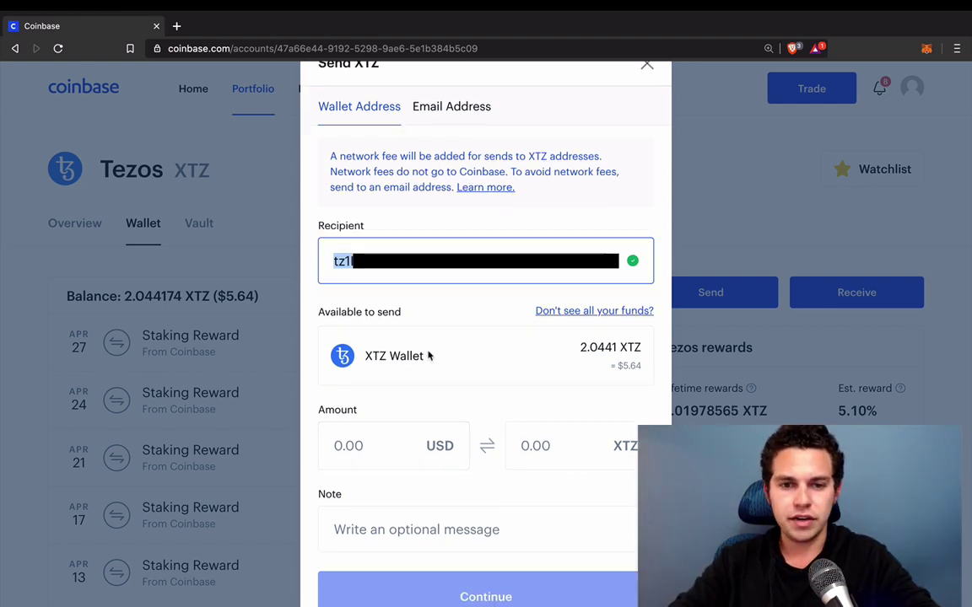
pyautogui.click(595, 351)
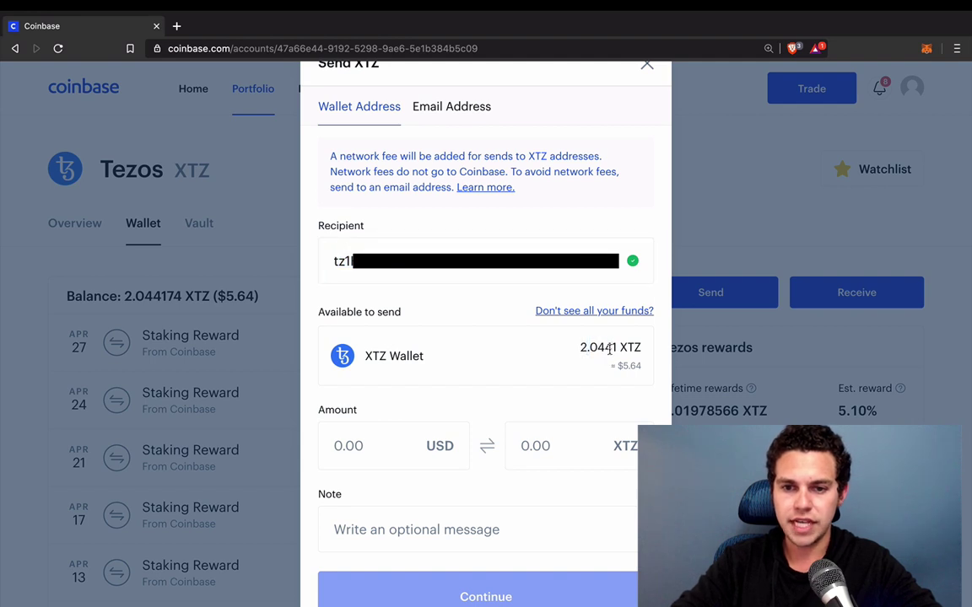
pyautogui.doubleClick(584, 349)
pyautogui.click(590, 351)
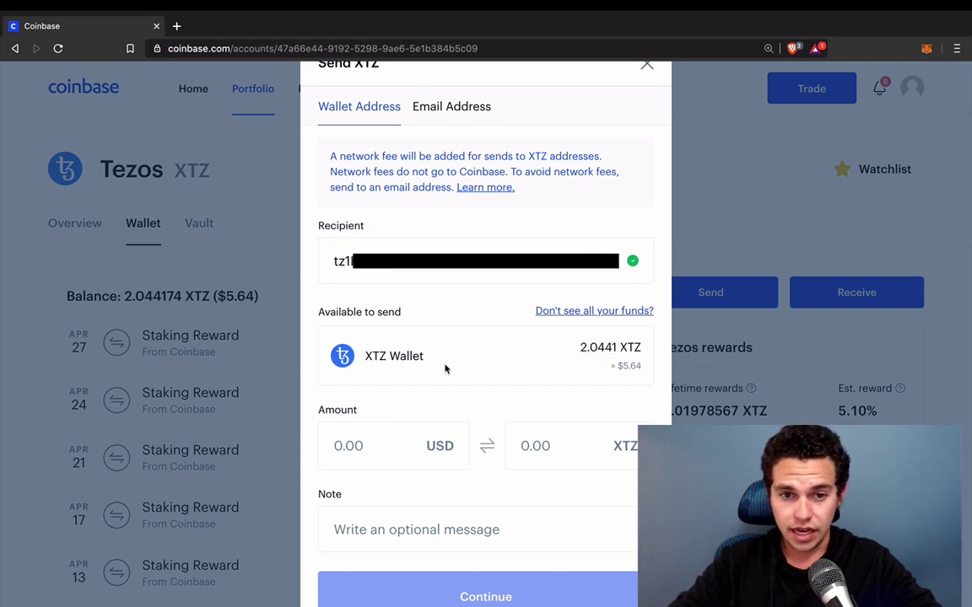
pyautogui.tripleClick(330, 310)
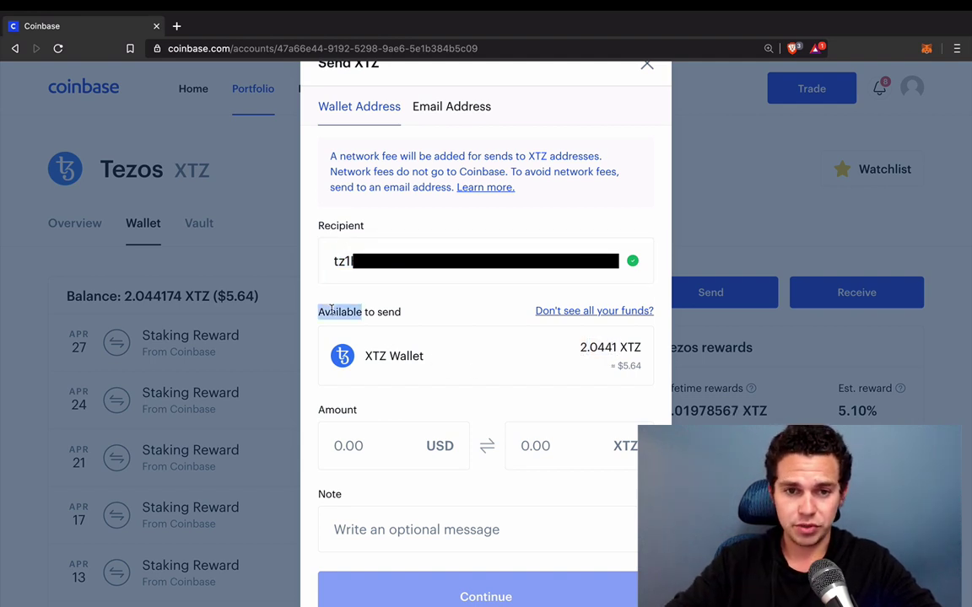
# Step: Fill the send amount with the wallet's maximum XTZ balance using Send Max
pyautogui.click(350, 445)
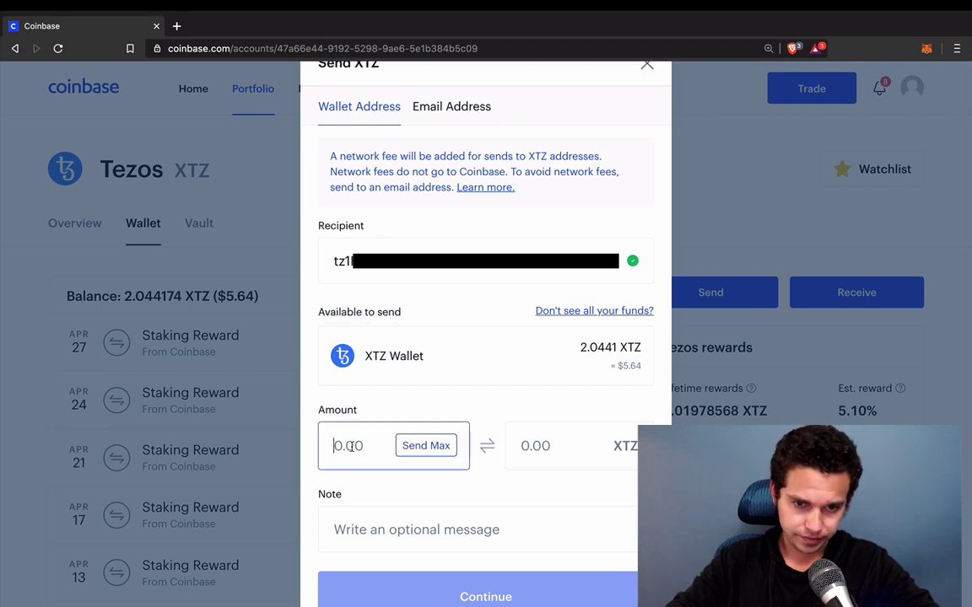
pyautogui.click(432, 446)
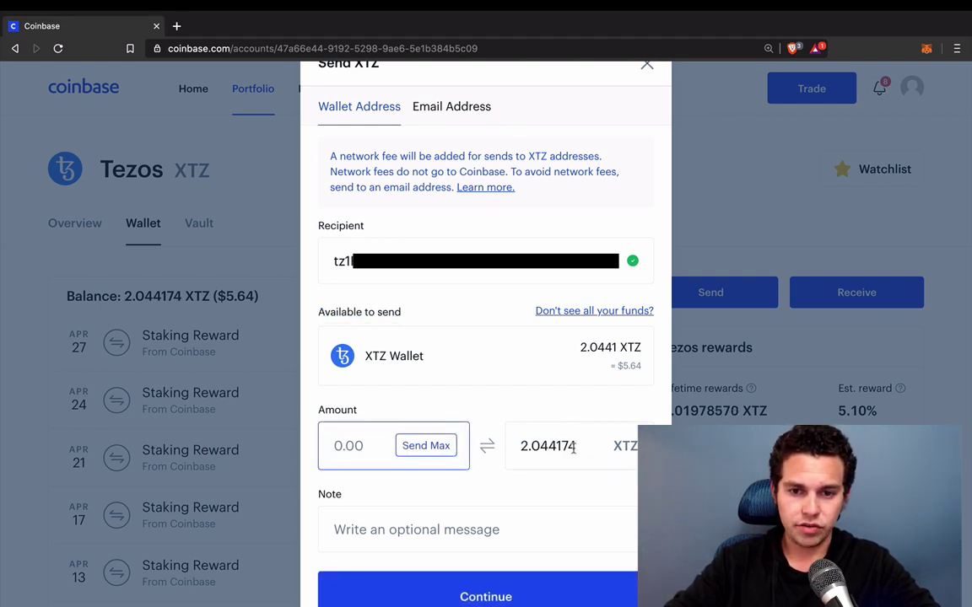
pyautogui.moveTo(521, 446); pyautogui.dragTo(594, 445)
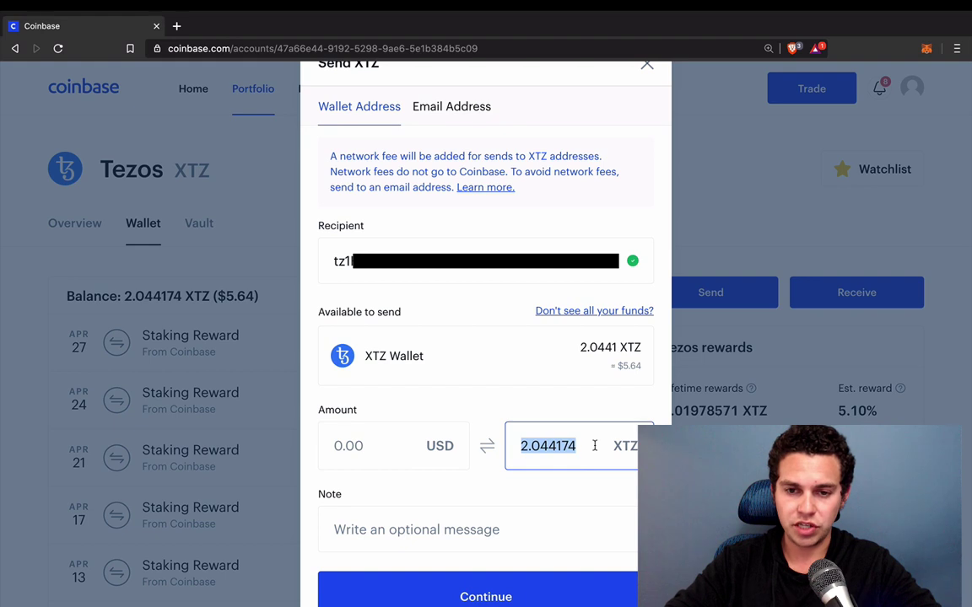
# Step: Set the amount of XTZ to send to 4.00 USD
pyautogui.click(381, 446)
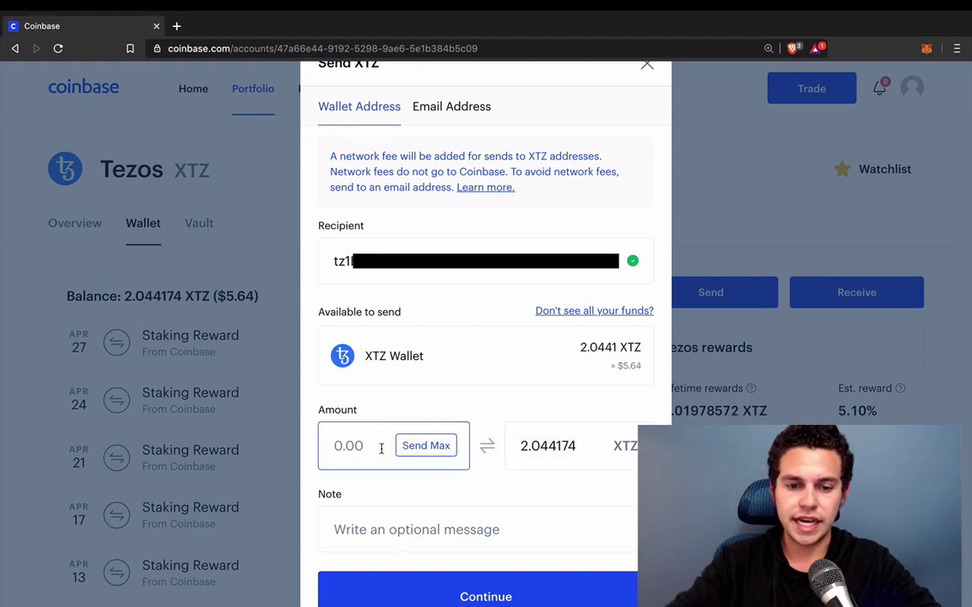
pyautogui.write('4.00')
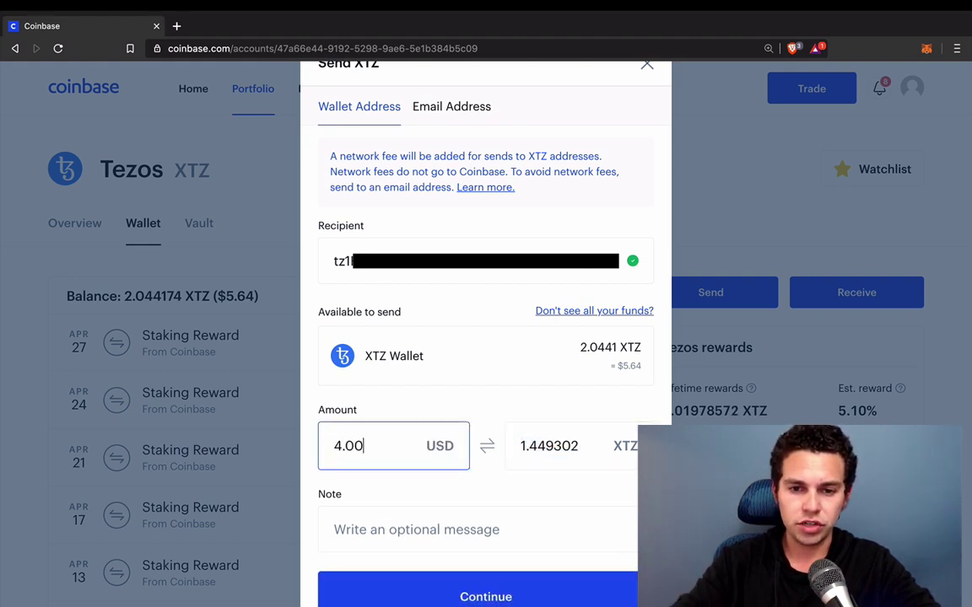
# Step: Change the amount of XTZ to send to 5 USD, leave the note blank and continue to the send confirmation
pyautogui.click(429, 500)
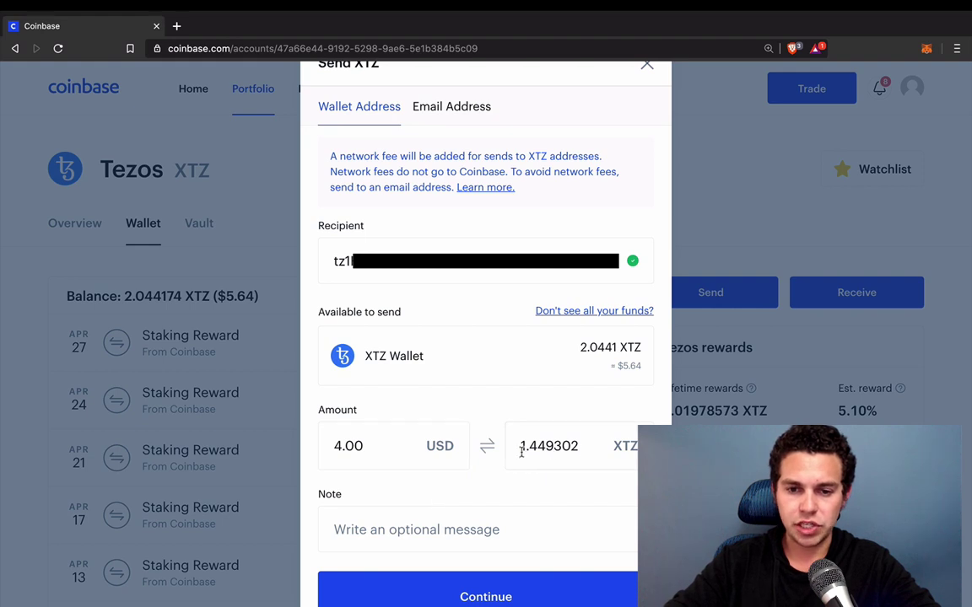
pyautogui.click(373, 441)
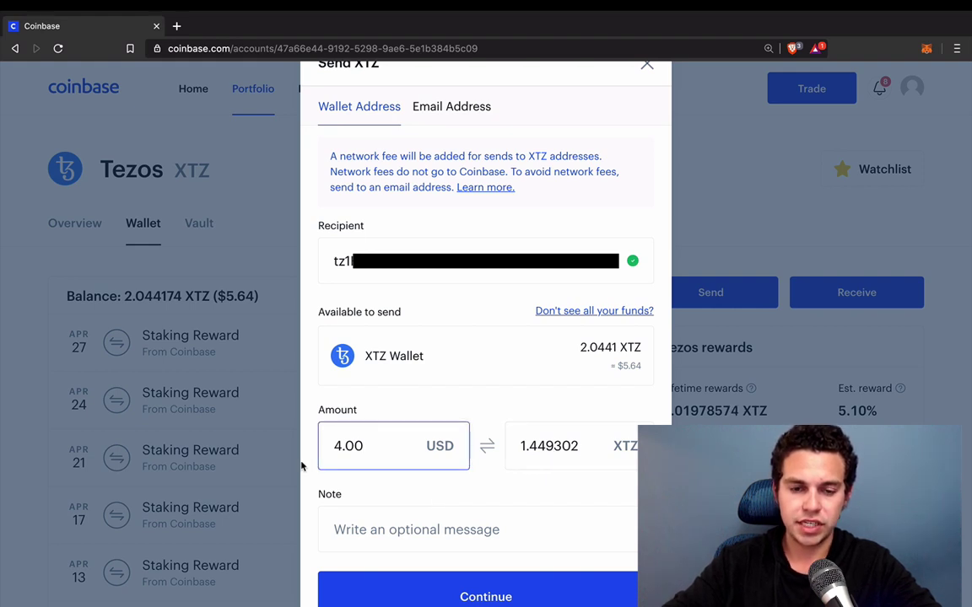
pyautogui.press('BackSpace')
pyautogui.press('BackSpace')
pyautogui.press('BackSpace')
pyautogui.press('BackSpace')
pyautogui.write('5')
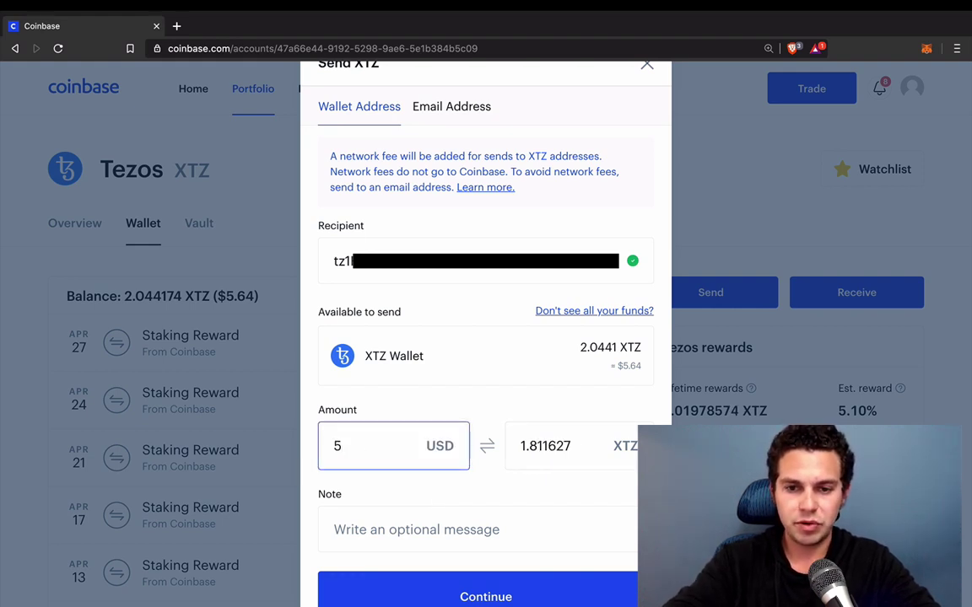
pyautogui.scroll(-1, 372, 504)
pyautogui.click(373, 502)
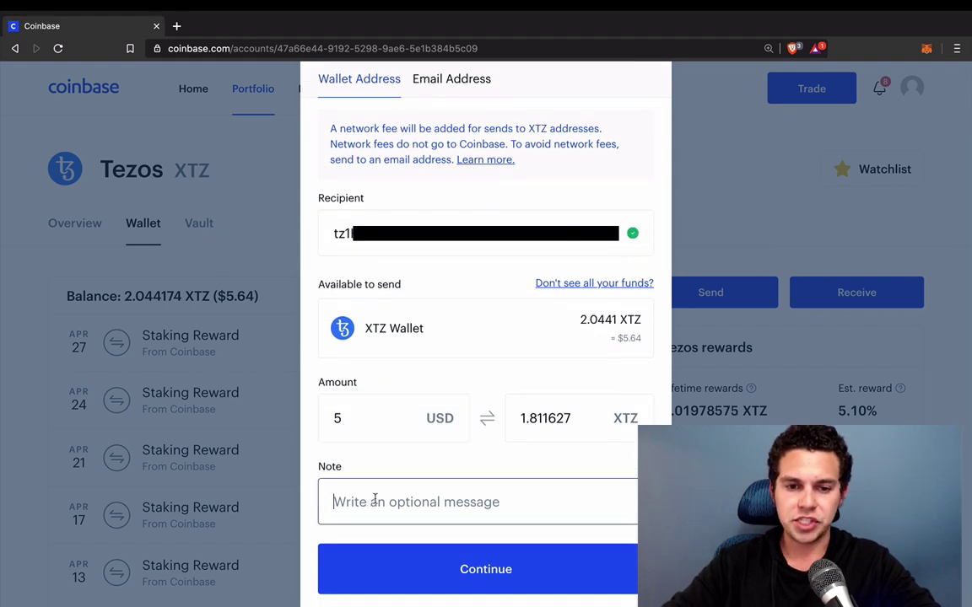
pyautogui.click(464, 568)
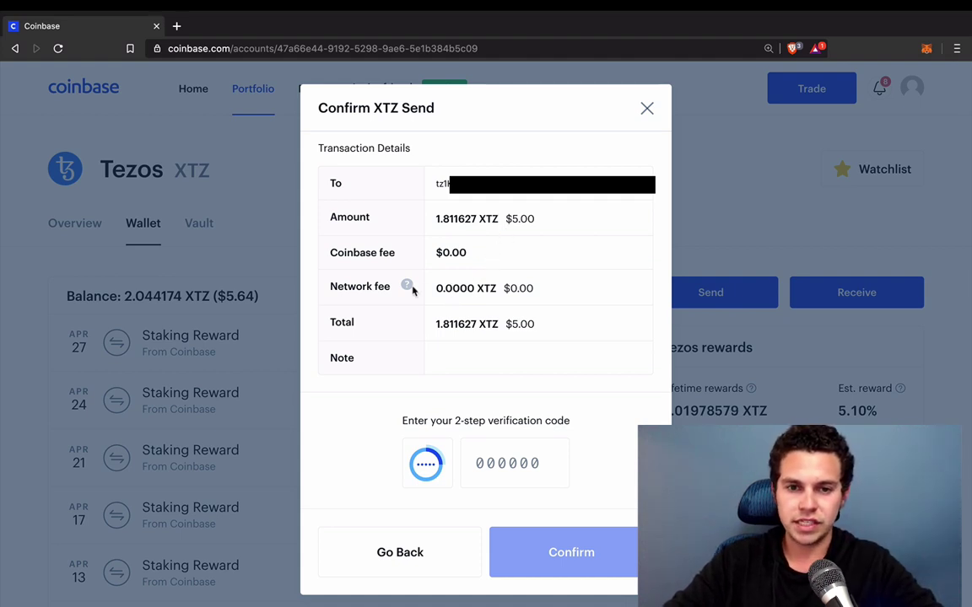
# Step: Review the network fee explanation, the fee amount and the 2-step verification requirement in the XTZ send confirmation
pyautogui.moveTo(407, 288)
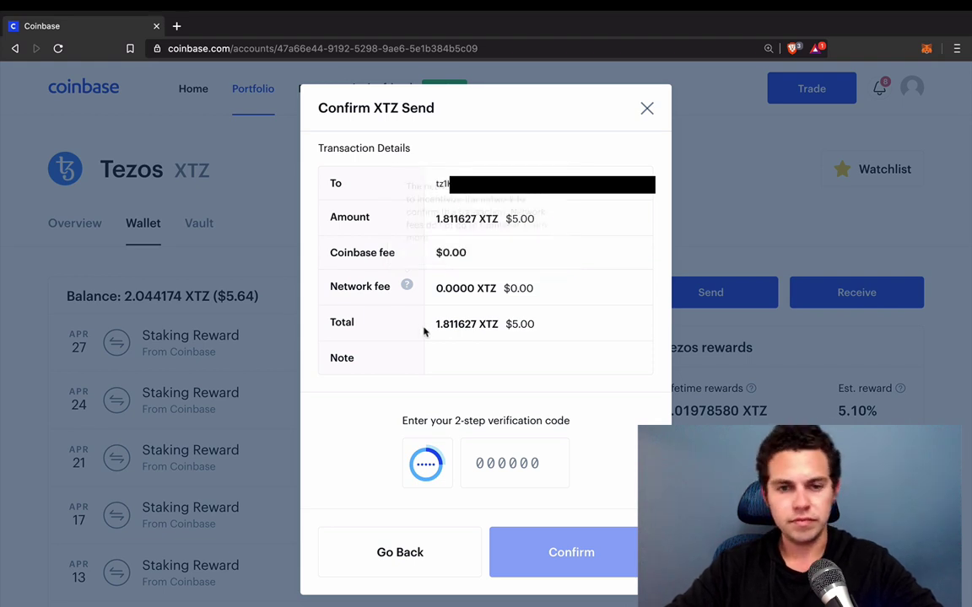
pyautogui.moveTo(434, 291); pyautogui.dragTo(535, 299)
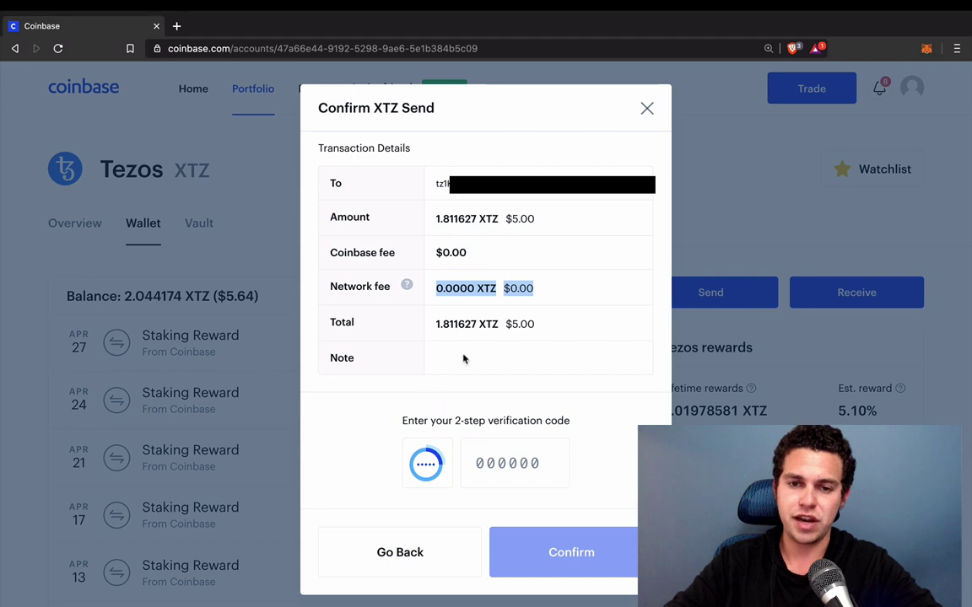
pyautogui.click(508, 458)
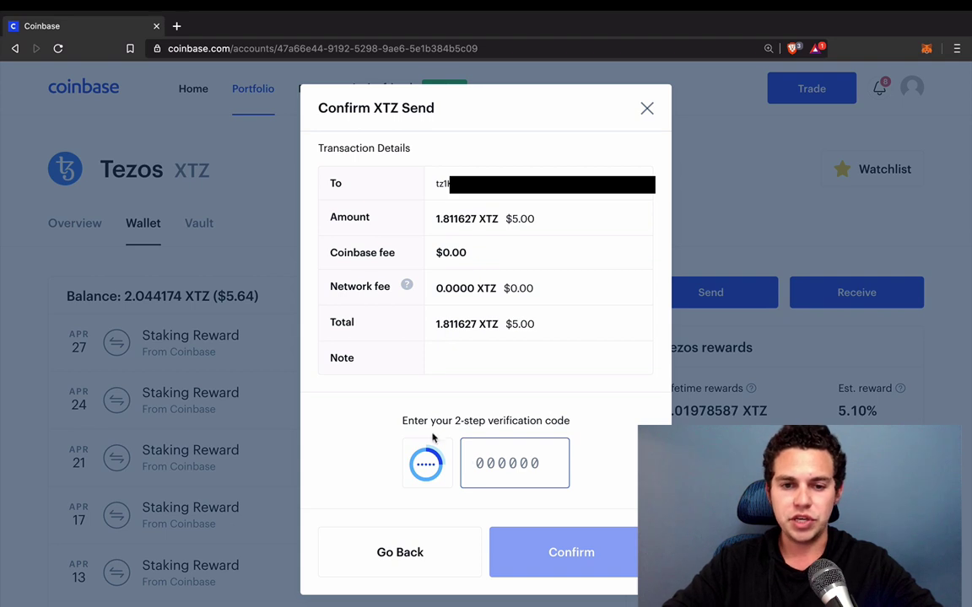
pyautogui.moveTo(402, 421); pyautogui.dragTo(568, 422)
pyautogui.click(573, 426)
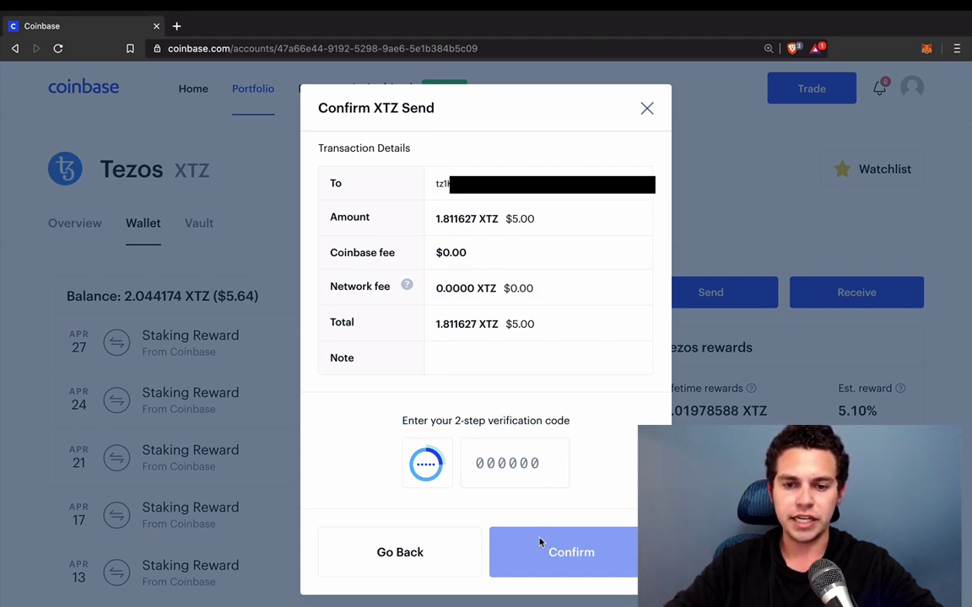
# Step: Compare the recipient address in the send confirmation with the XTZ deposit wallet address on KuCoin
pyautogui.moveTo(437, 183); pyautogui.dragTo(613, 197)
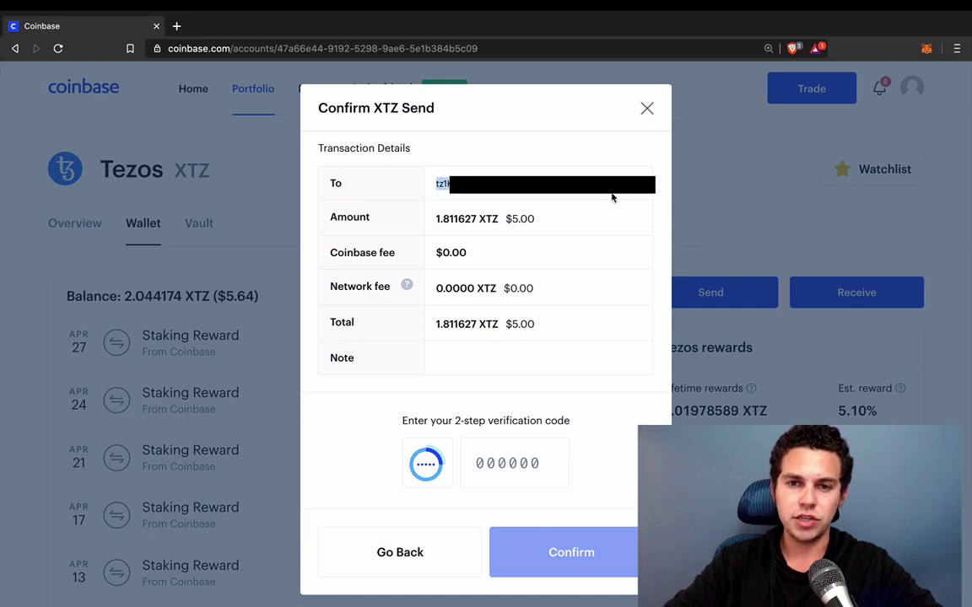
pyautogui.press('super+grave')
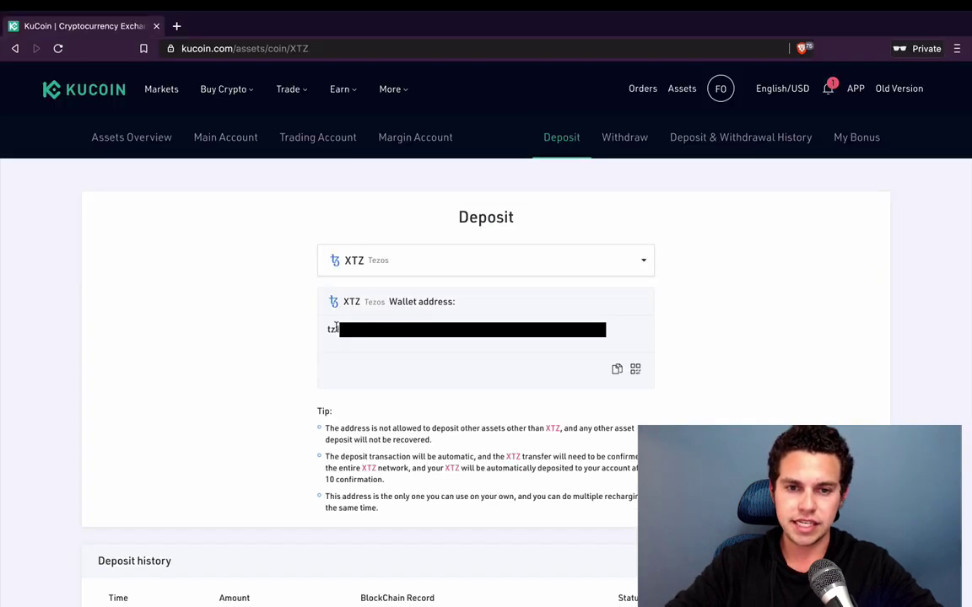
pyautogui.press('super+grave')
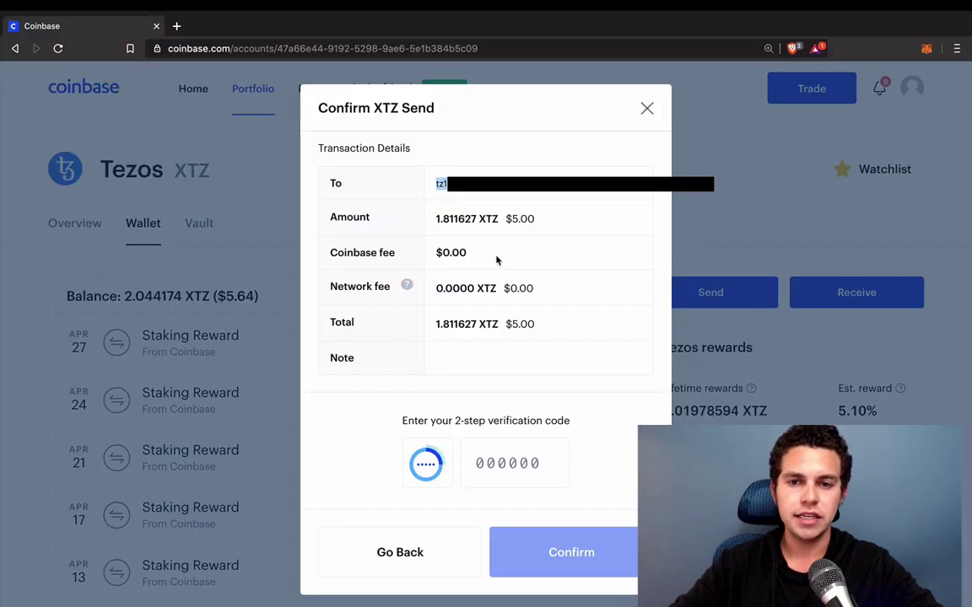
pyautogui.click(497, 260)
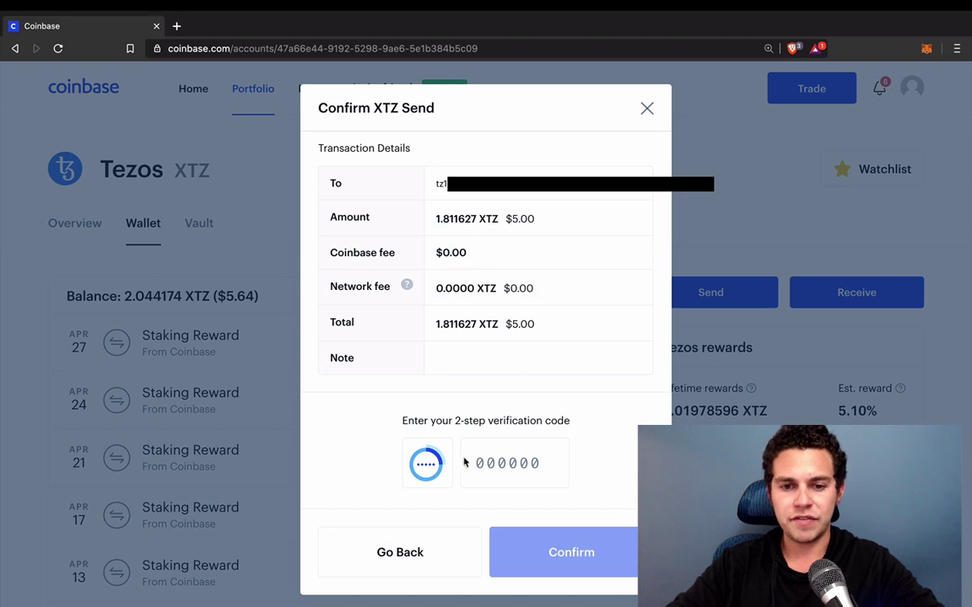
pyautogui.click(490, 461)
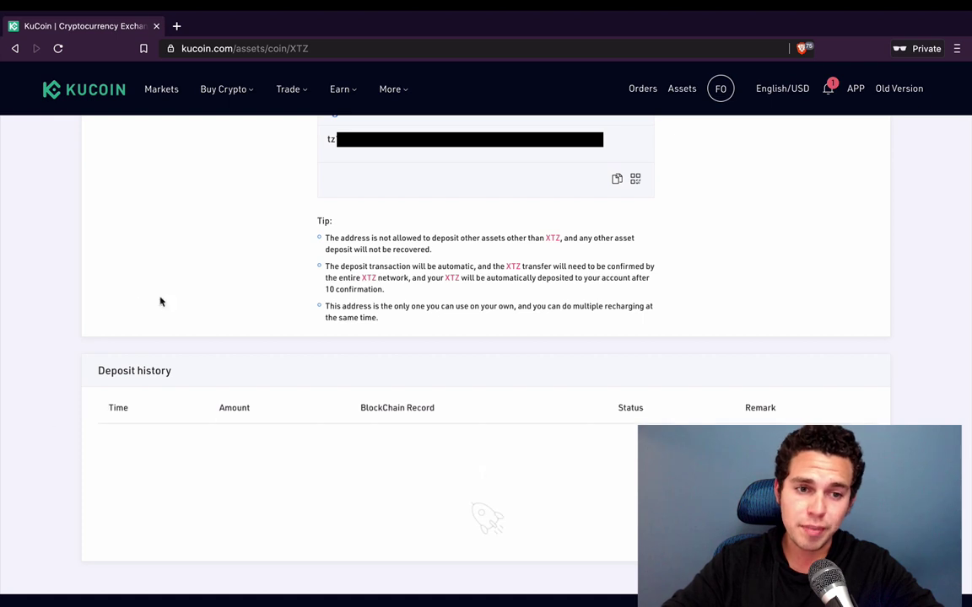
# Step: Check the deposit history on KuCoin's XTZ deposit page for the incoming transfer
pyautogui.click(299, 48)
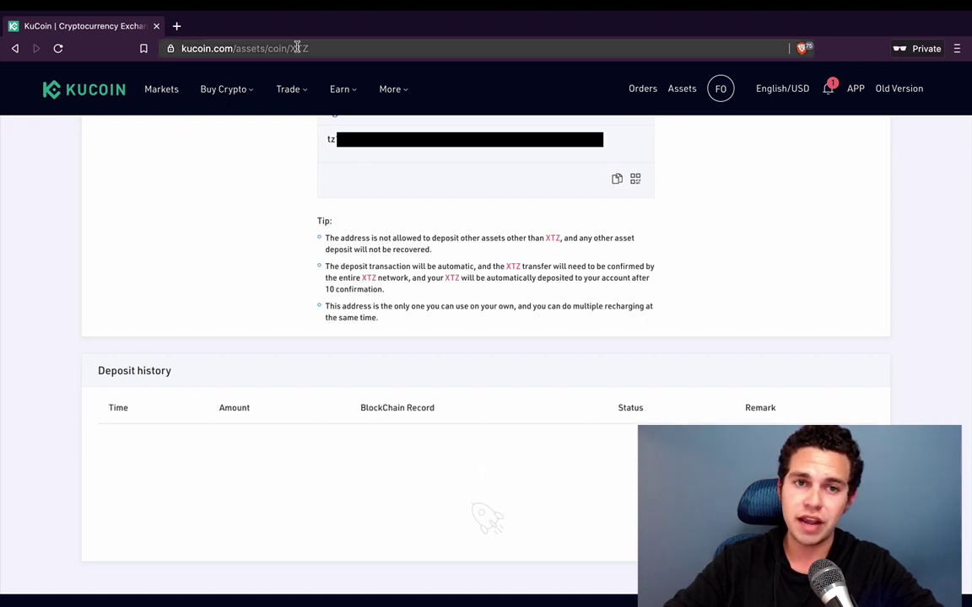
pyautogui.click(345, 48)
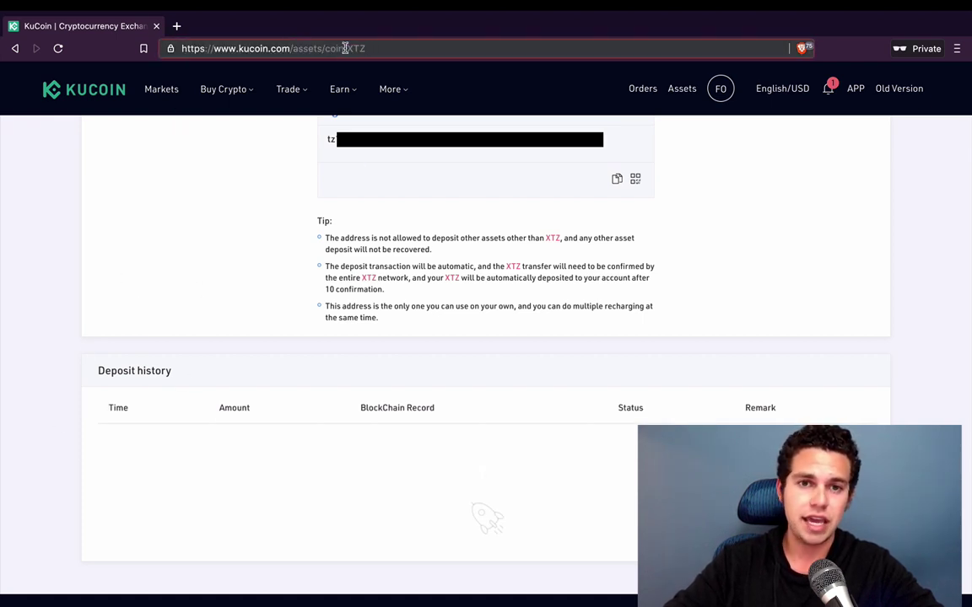
pyautogui.hotkey('ctrl', 'a')
pyautogui.click(139, 371)
pyautogui.moveTo(91, 371); pyautogui.dragTo(200, 371)
pyautogui.click(115, 403)
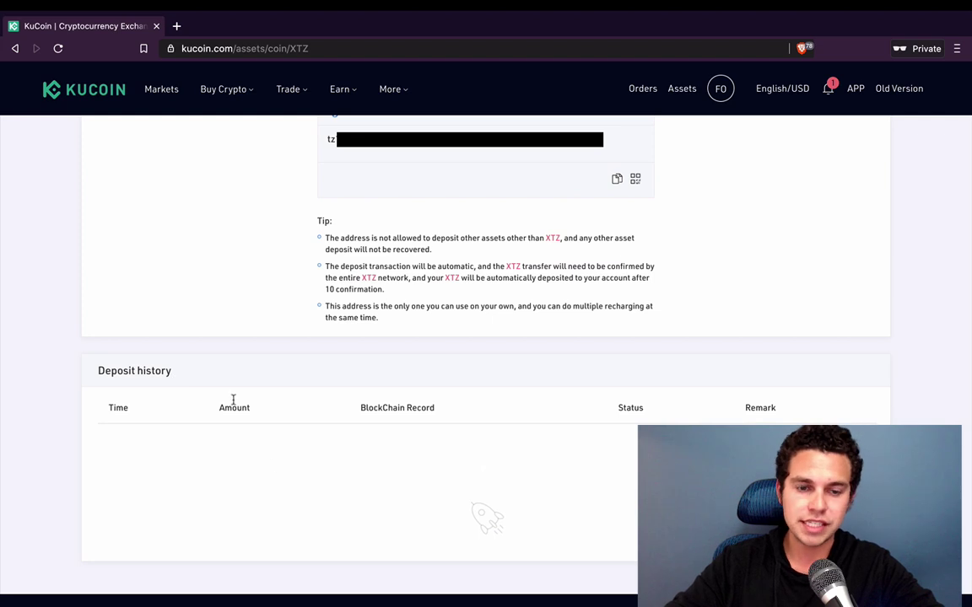
pyautogui.scroll(3, 554, 367)
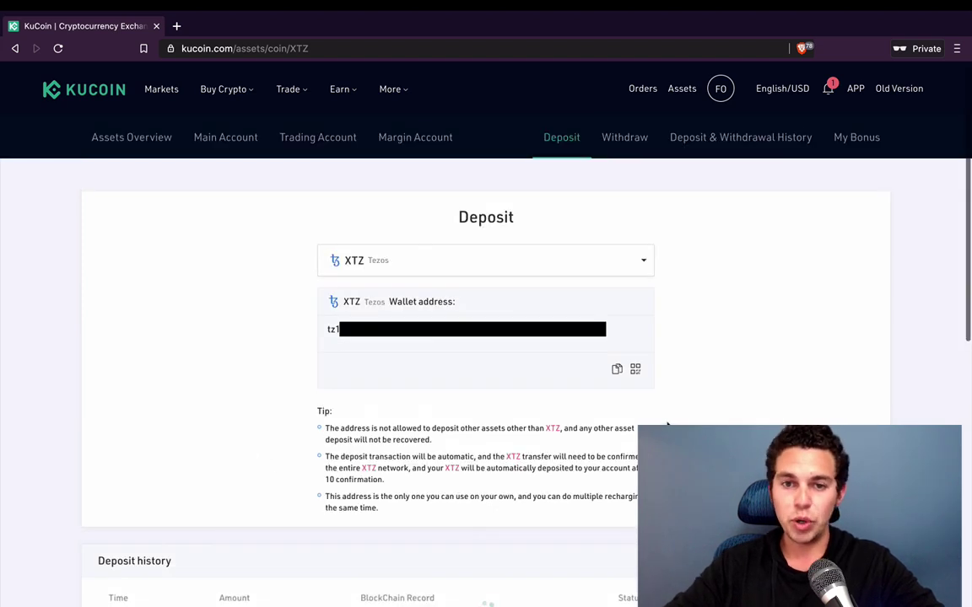
# Step: Open the KuCoin Main Account and look through its list of coin balances
pyautogui.moveTo(663, 90)
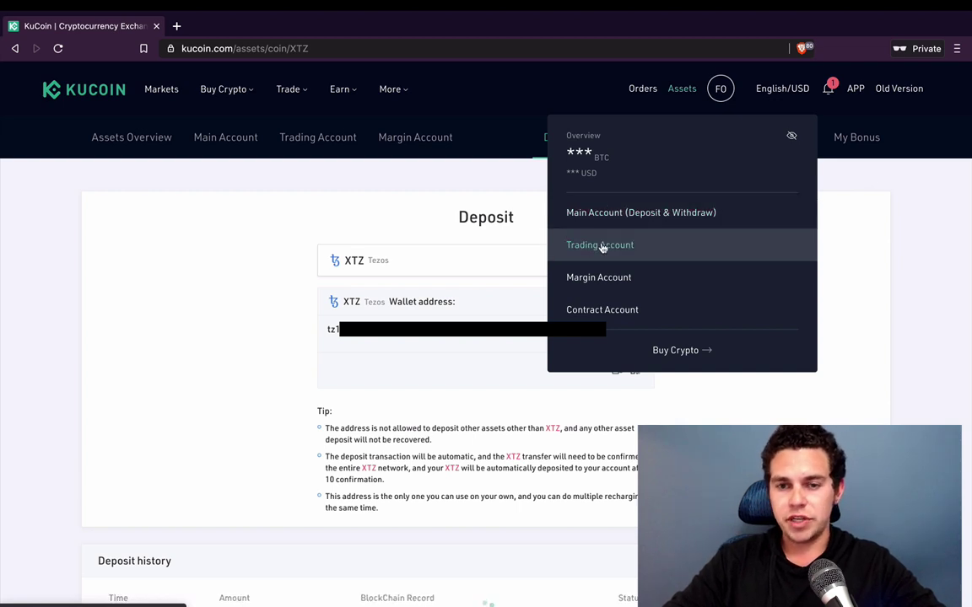
pyautogui.click(627, 215)
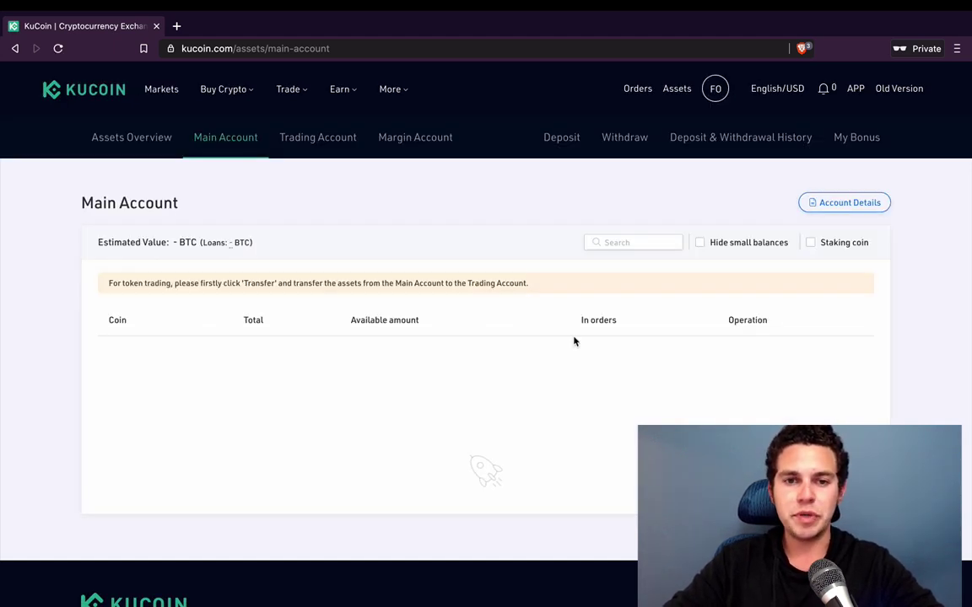
pyautogui.scroll(-3, 566, 346)
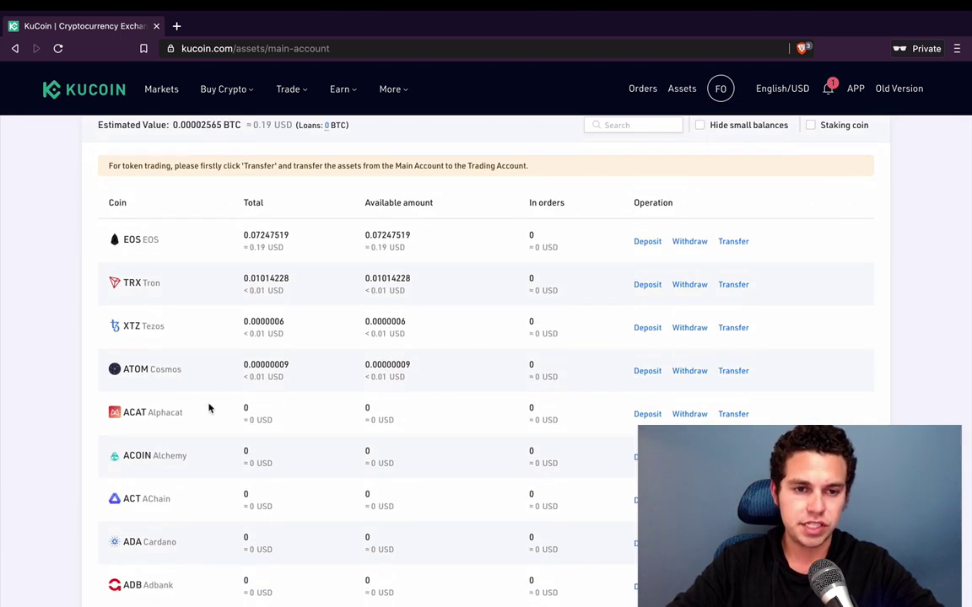
pyautogui.scroll(-2, 142, 506)
pyautogui.scroll(-8, 248, 436)
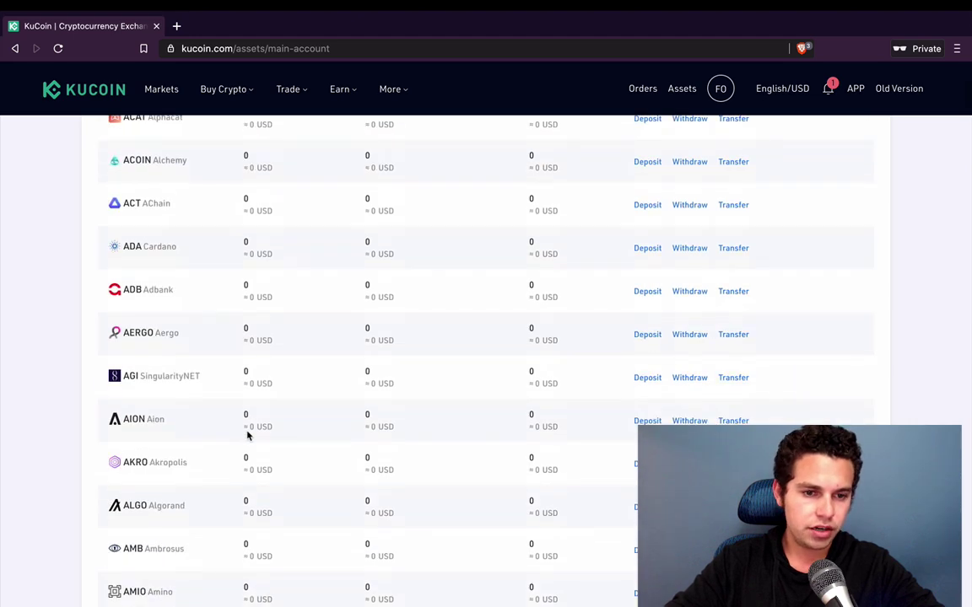
pyautogui.scroll(10, 241, 321)
pyautogui.scroll(-3, 206, 515)
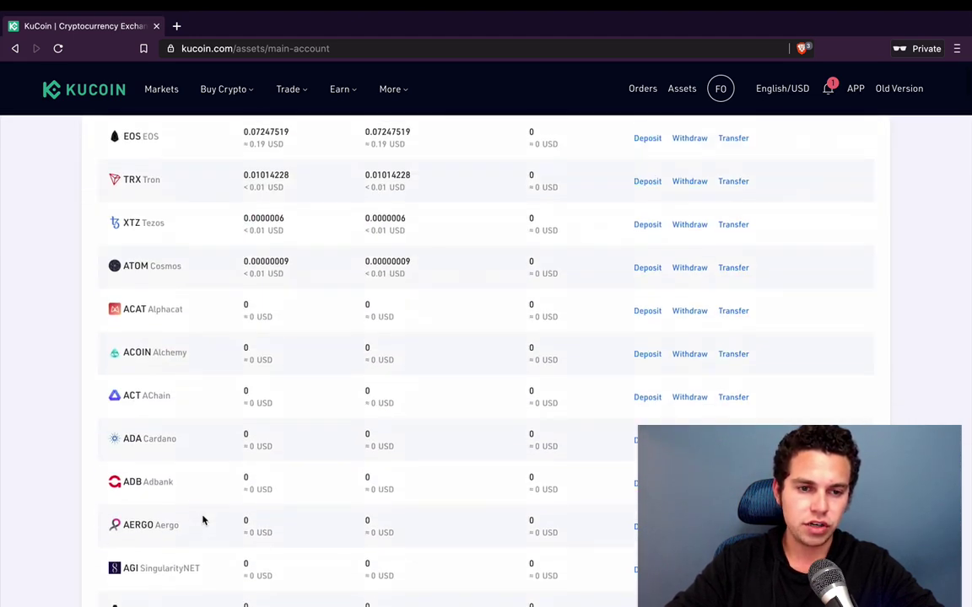
pyautogui.scroll(3, 219, 493)
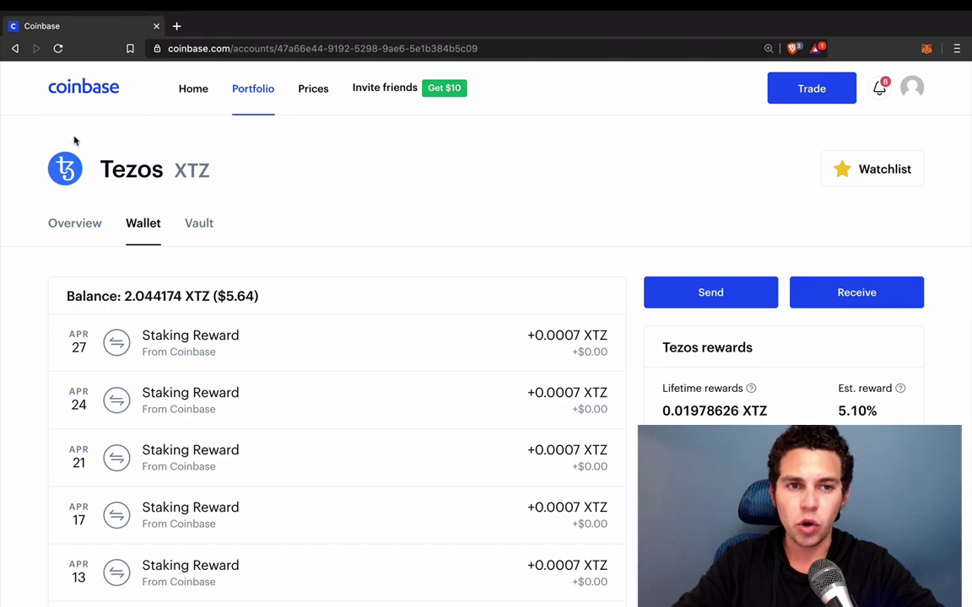
# Step: Start receiving Tezos in the Coinbase XTZ wallet and acknowledge the warning about selecting the right cryptocurrency
pyautogui.hotkey('ctrl', 'Left')
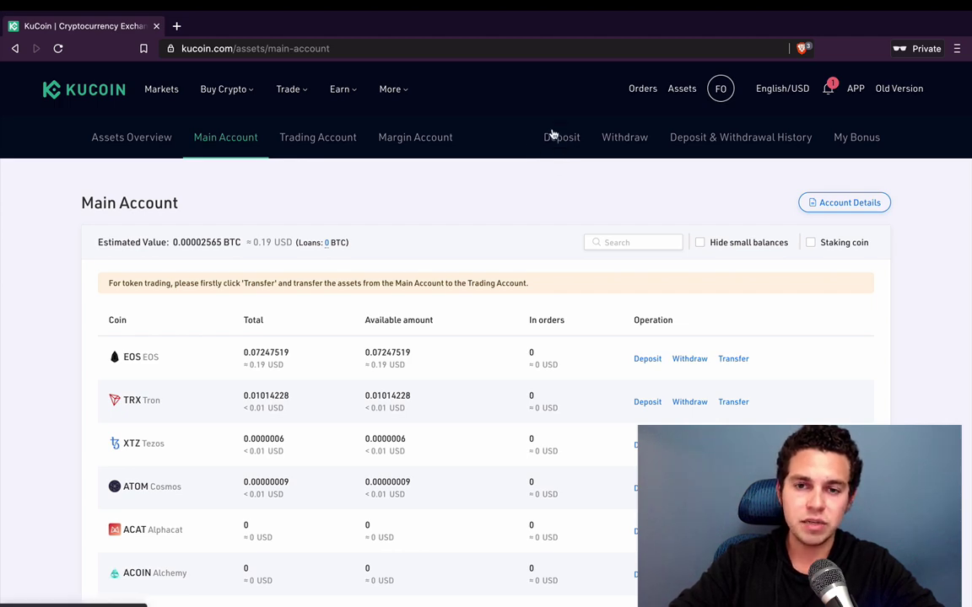
pyautogui.hotkey('ctrl', 'Right')
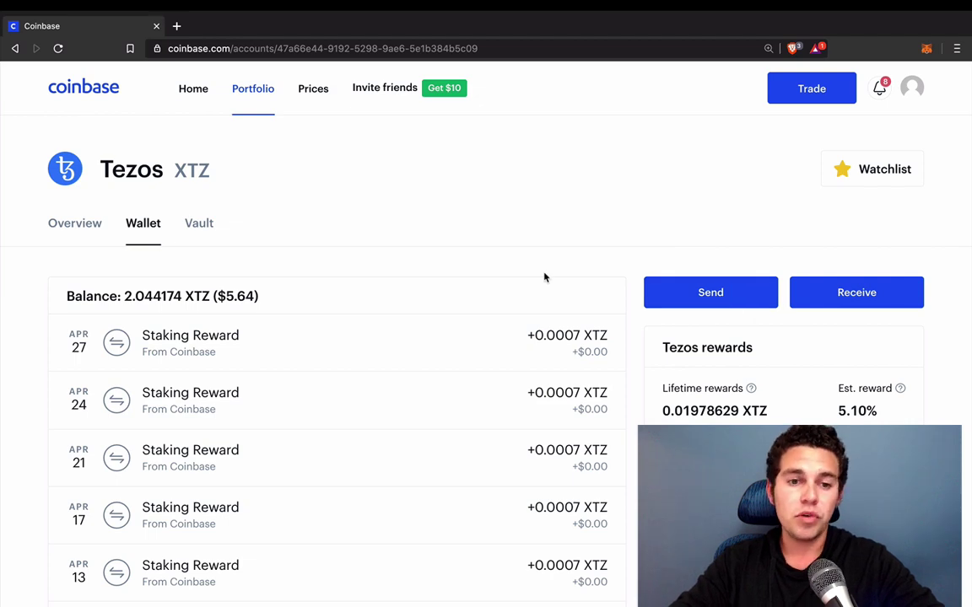
pyautogui.click(909, 285)
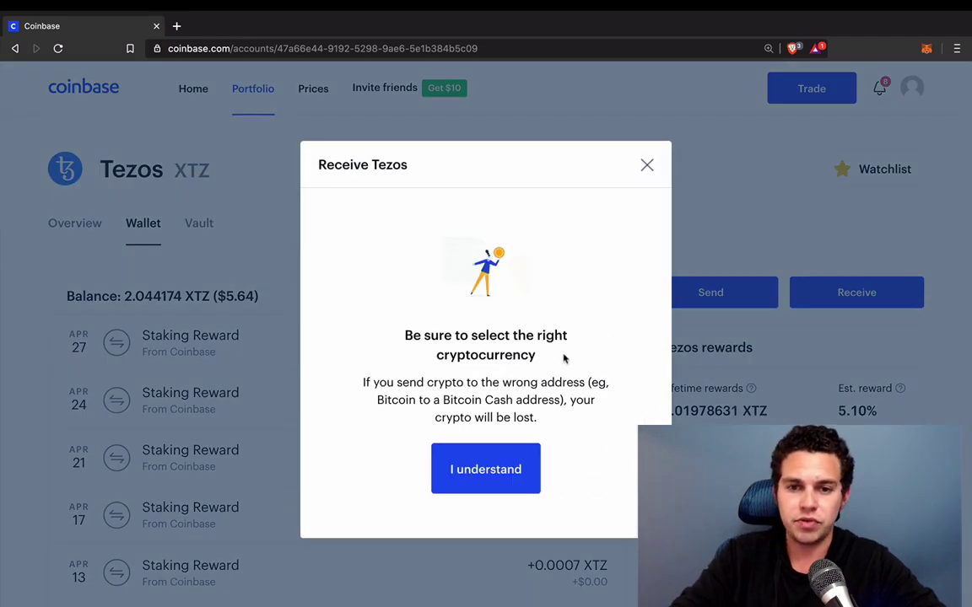
pyautogui.moveTo(386, 341); pyautogui.dragTo(573, 353)
pyautogui.moveTo(364, 382); pyautogui.dragTo(536, 418)
pyautogui.click(516, 419)
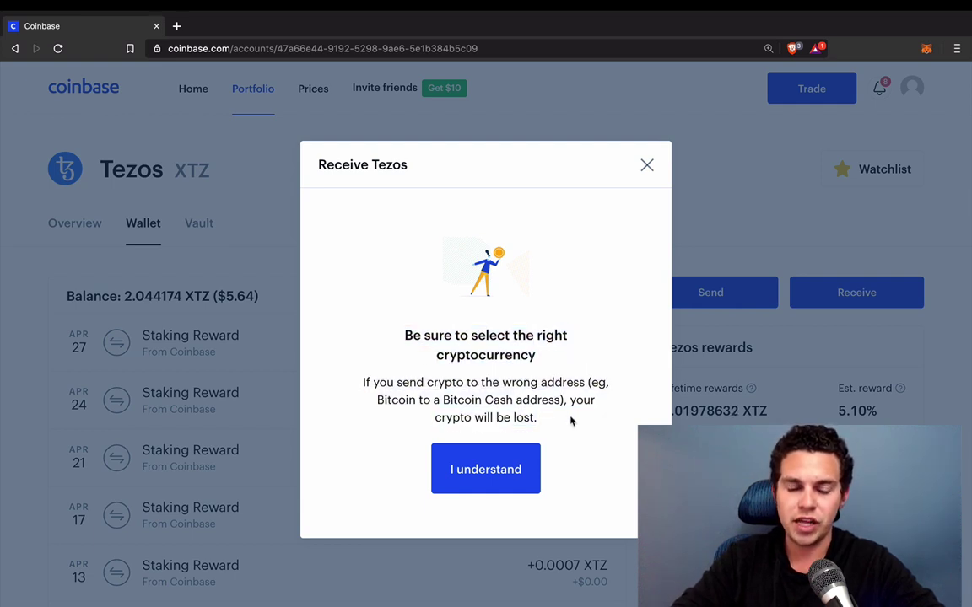
pyautogui.click(496, 454)
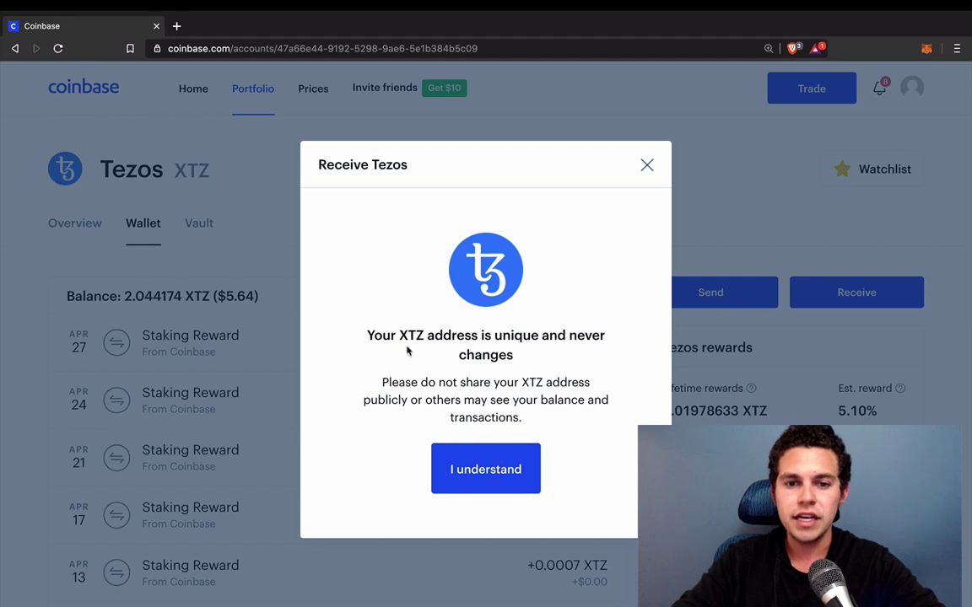
# Step: Read and acknowledge the notice about keeping the XTZ address private to display the Coinbase wallet address
pyautogui.moveTo(367, 336); pyautogui.dragTo(537, 355)
pyautogui.click(481, 360)
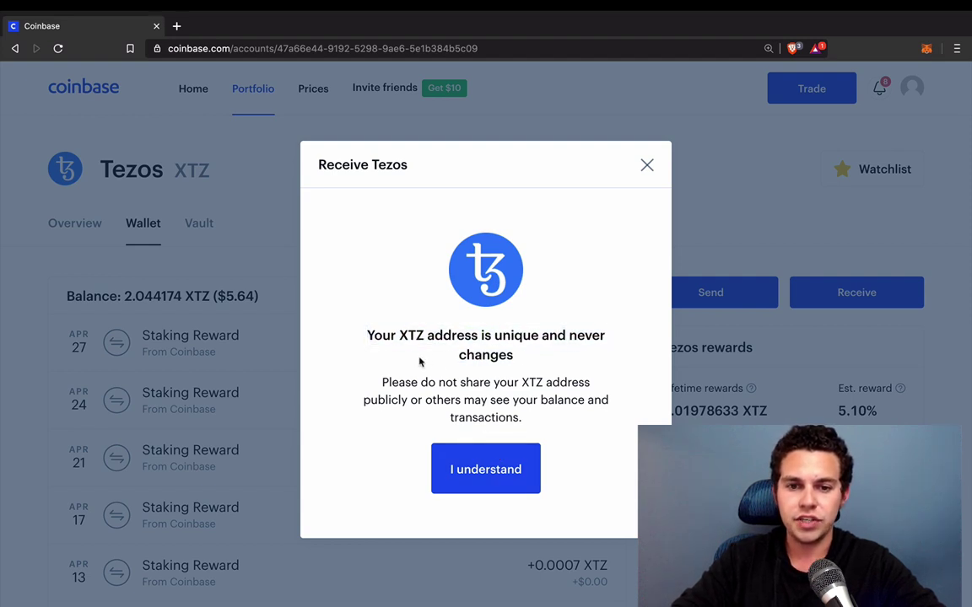
pyautogui.moveTo(382, 382); pyautogui.dragTo(543, 411)
pyautogui.click(544, 413)
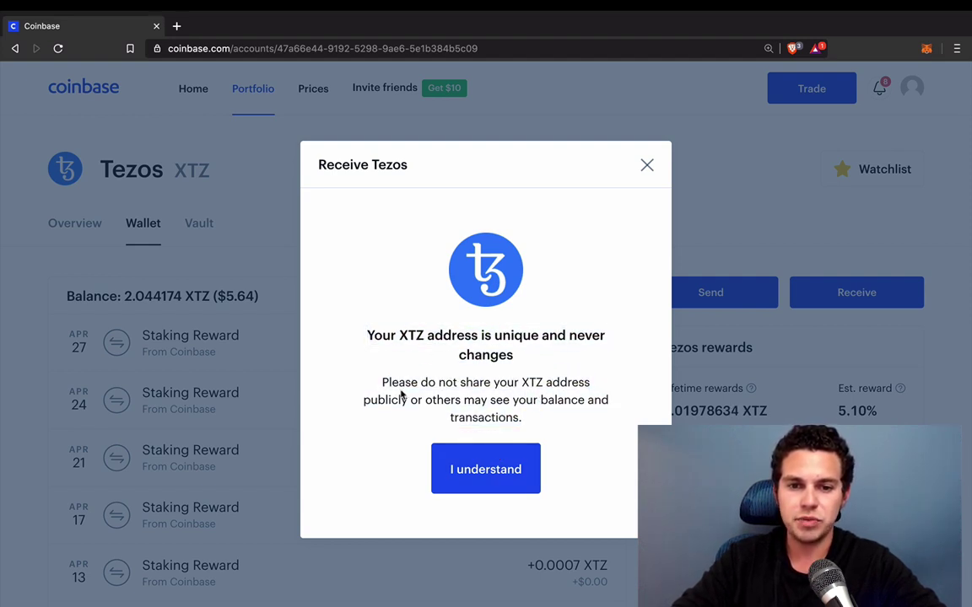
pyautogui.moveTo(399, 397); pyautogui.dragTo(379, 288)
pyautogui.click(504, 418)
pyautogui.click(386, 283)
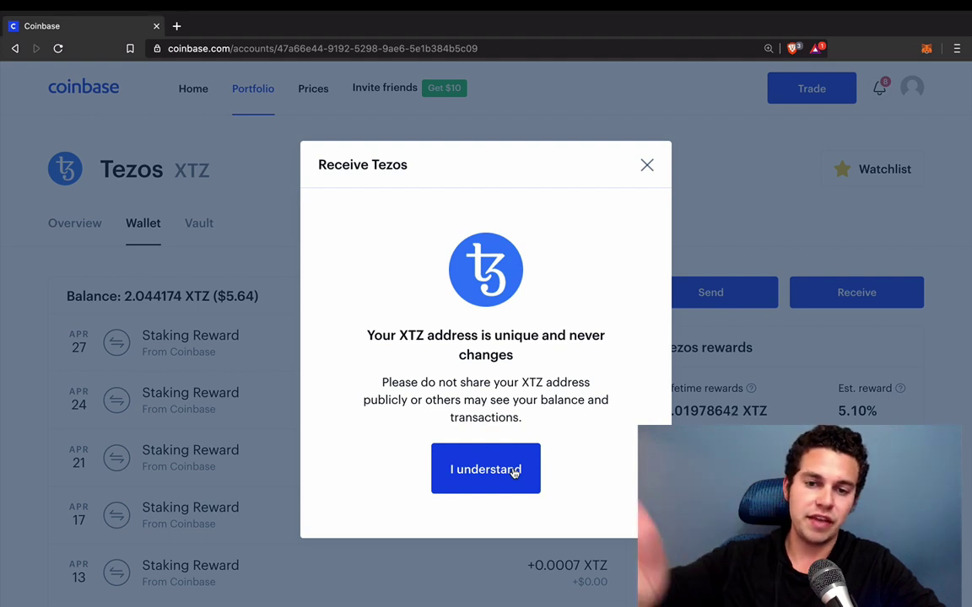
pyautogui.click(513, 470)
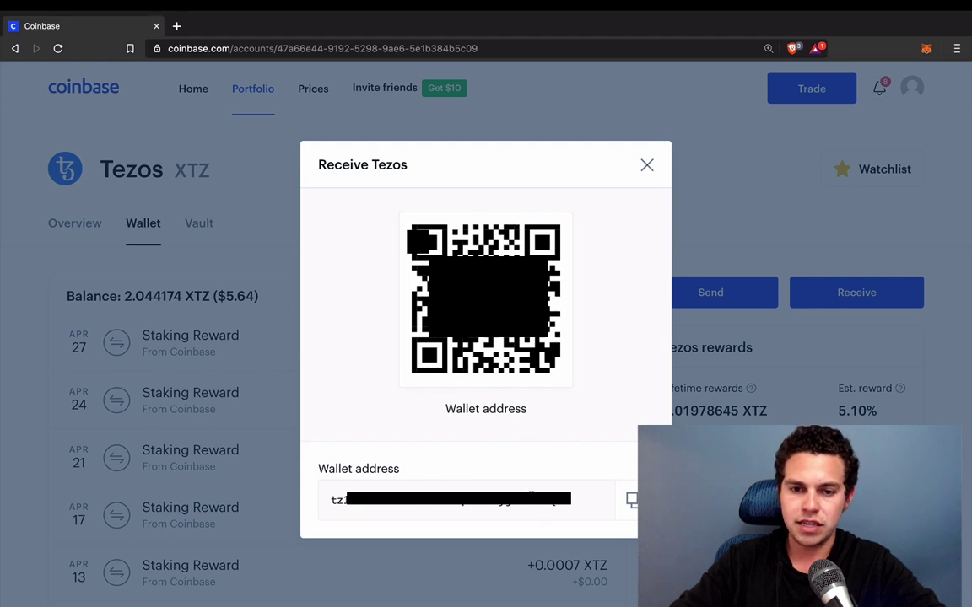
# Step: Select the Coinbase Tezos wallet address, switch to KuCoin and open the XTZ withdrawal form from the Main Account
pyautogui.doubleClick(543, 506)
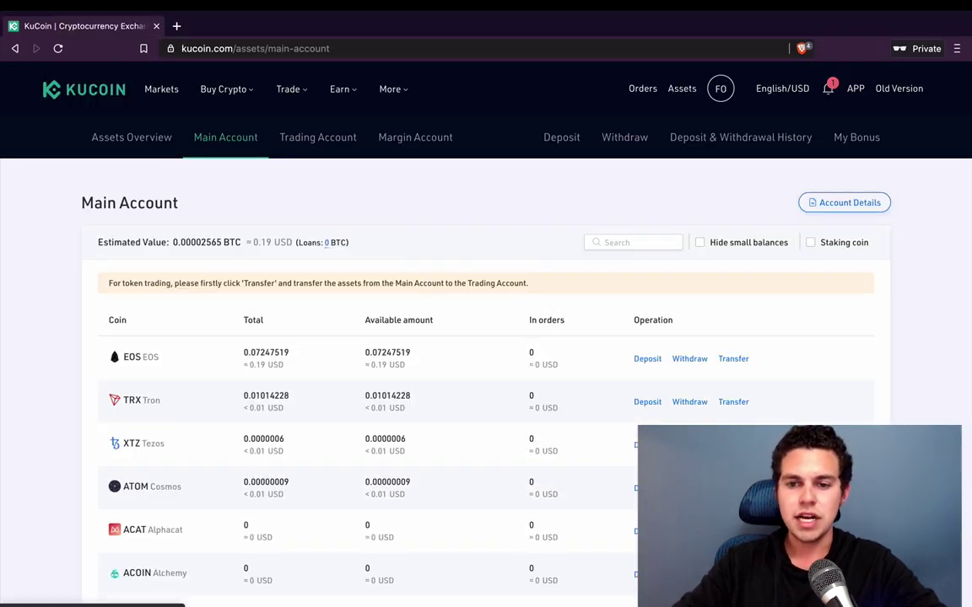
pyautogui.click(690, 444)
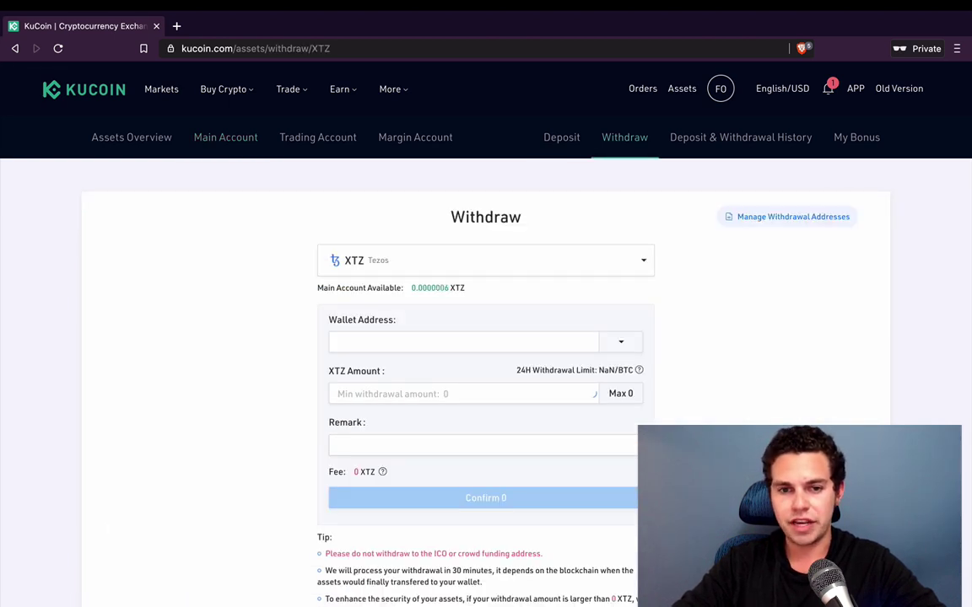
# Step: Paste the copied Coinbase Tezos wallet address into the wallet address field of the XTZ withdrawal form
pyautogui.scroll(-1, 521, 337)
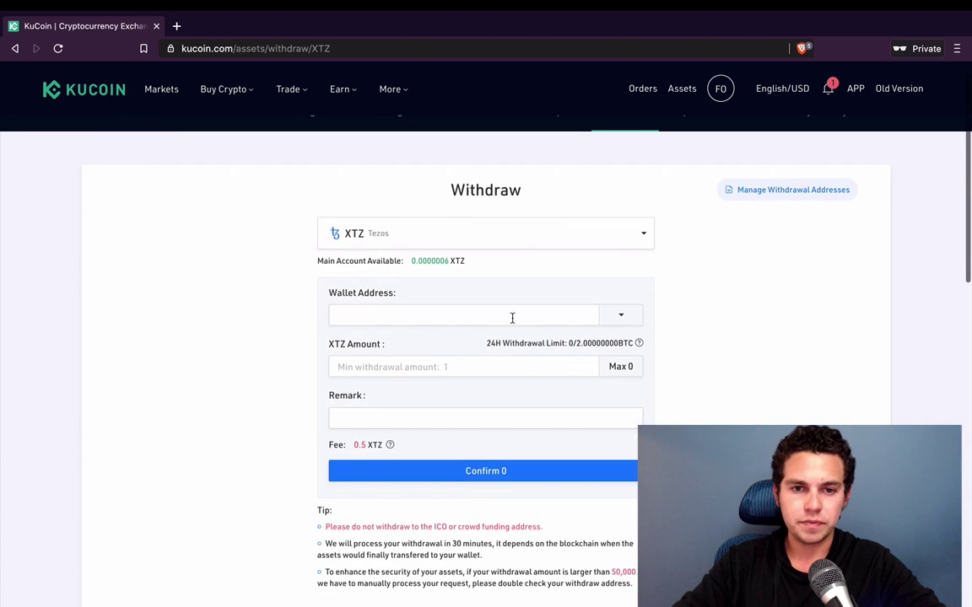
pyautogui.click(508, 315)
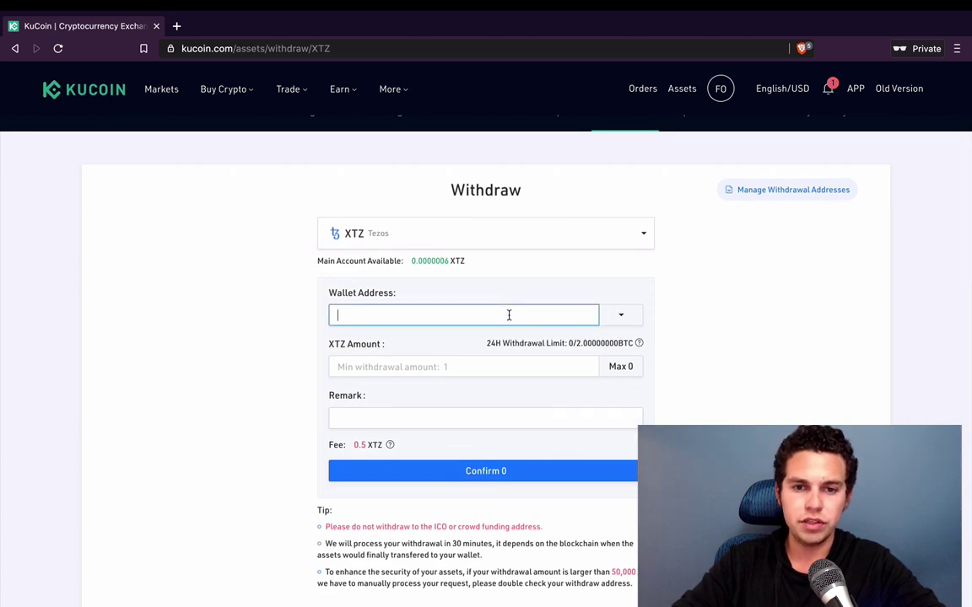
pyautogui.press('super+v')
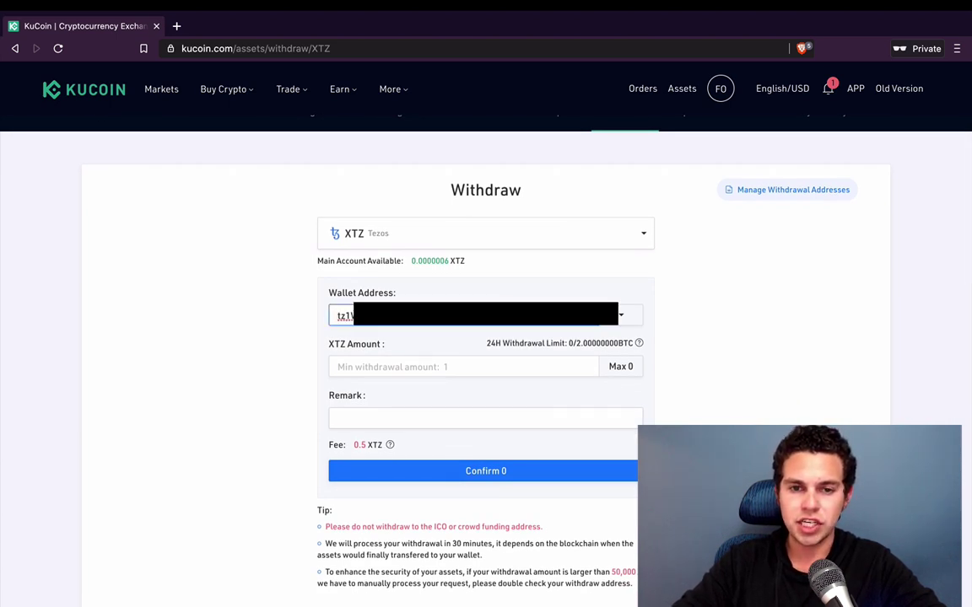
# Step: Examine the XTZ amount field, the fee and the entered wallet address in the withdrawal form
pyautogui.click(465, 369)
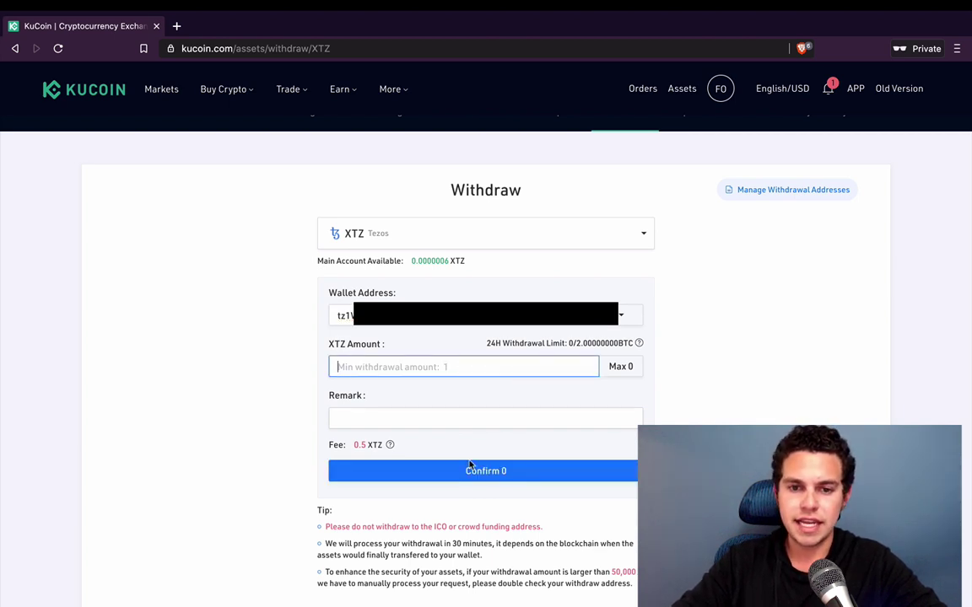
pyautogui.scroll(-1, 738, 375)
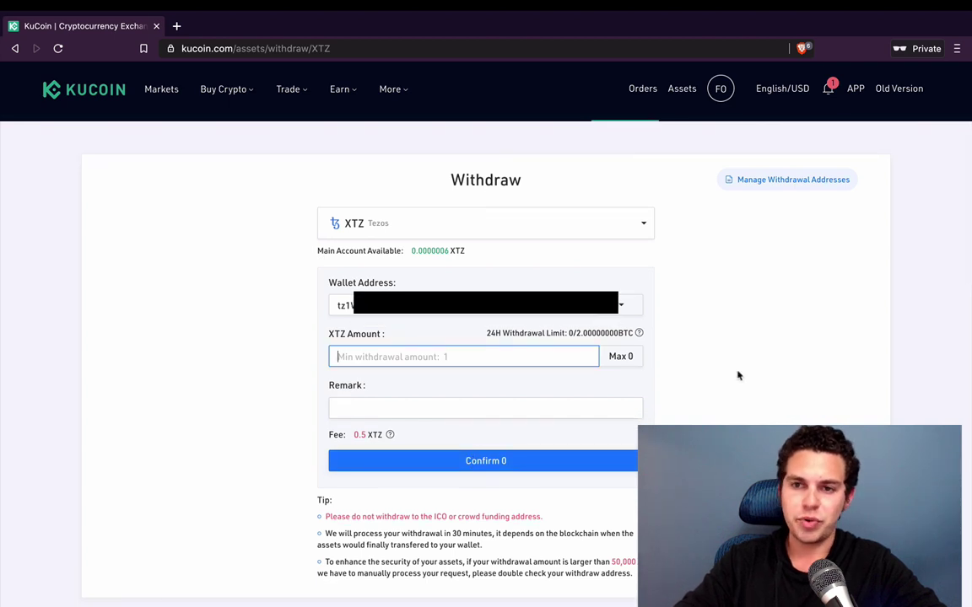
pyautogui.hotkey('shift', 'Tab')
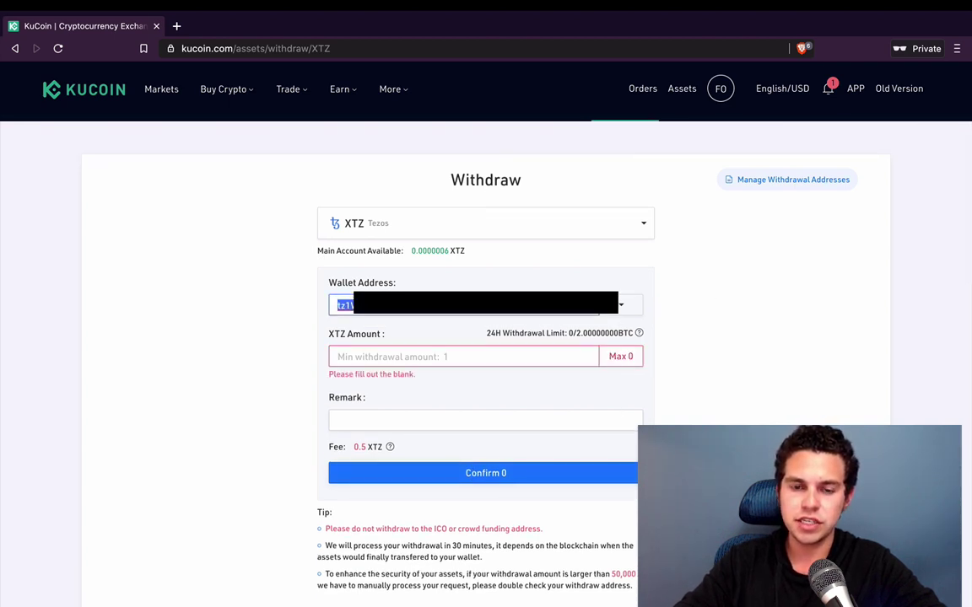
pyautogui.click(666, 353)
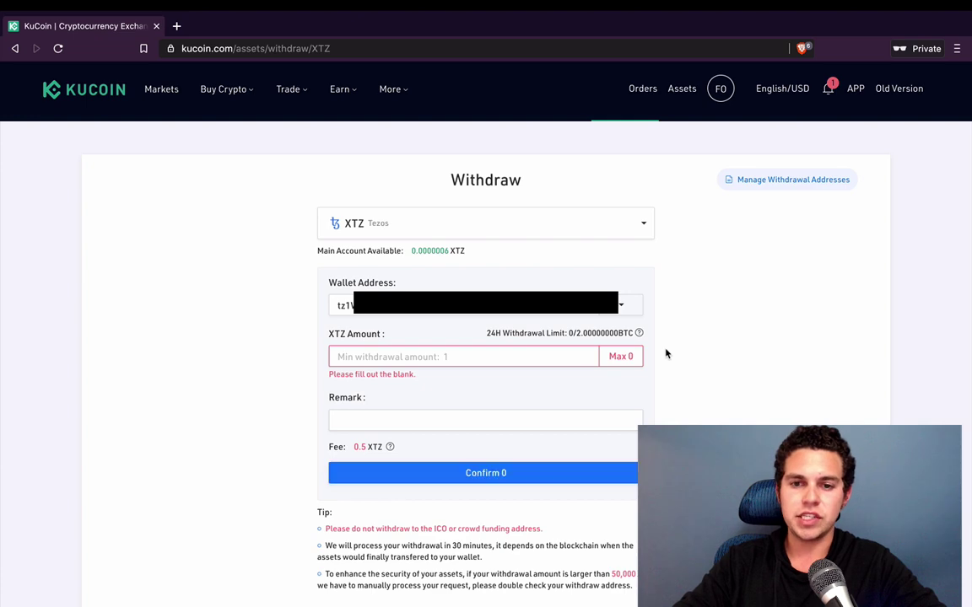